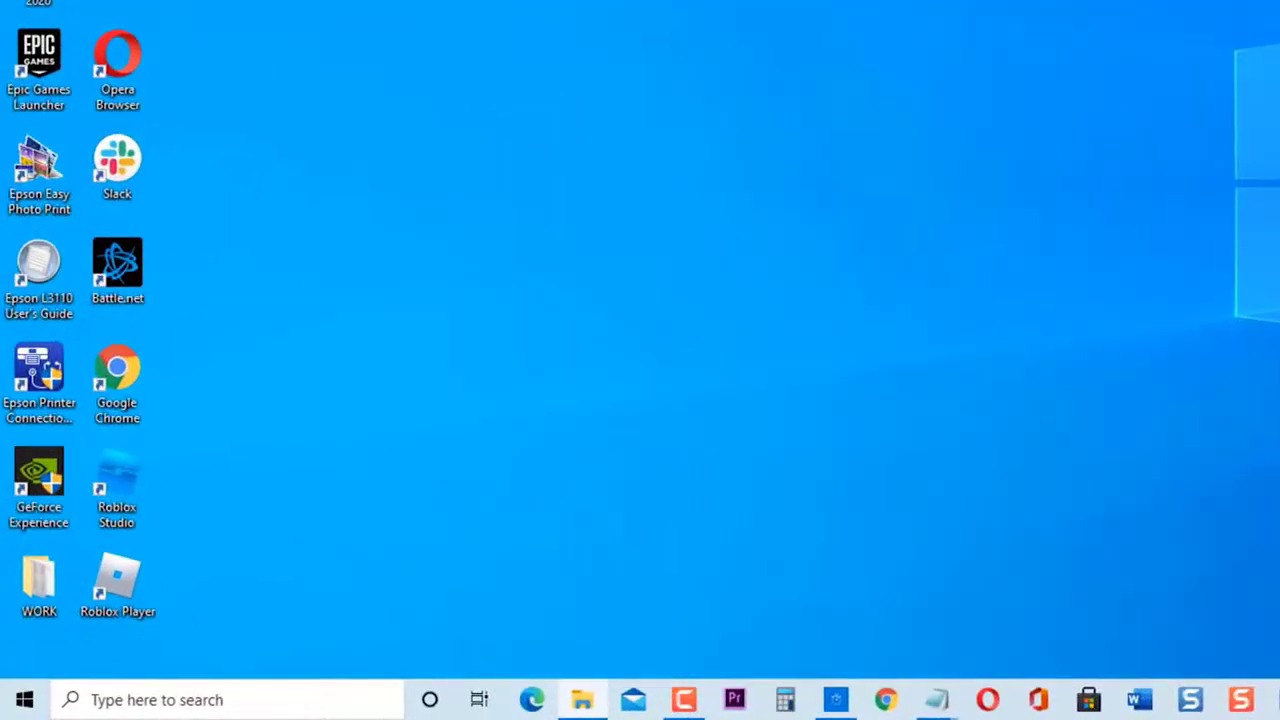
Open the Start menu's power options, then dismiss them without choosing anything
{"action": "left_click", "coordinate": [24, 694]}
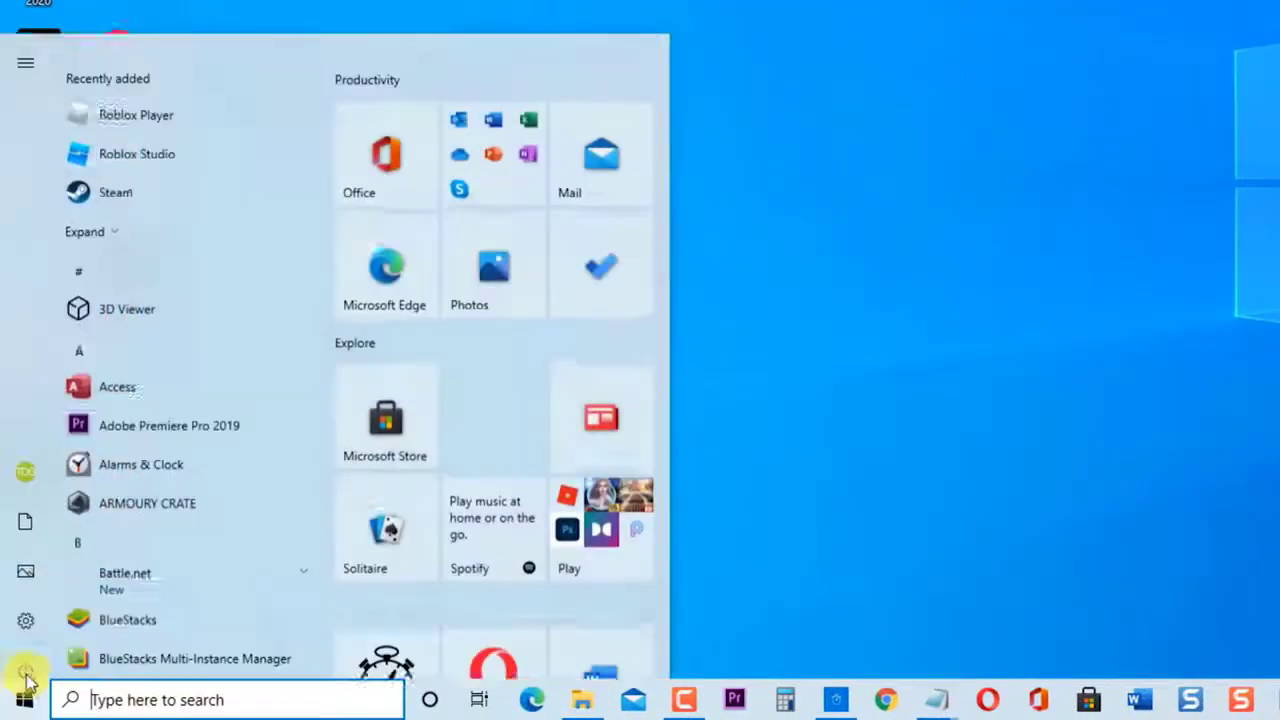
{"action": "left_click", "coordinate": [25, 655]}
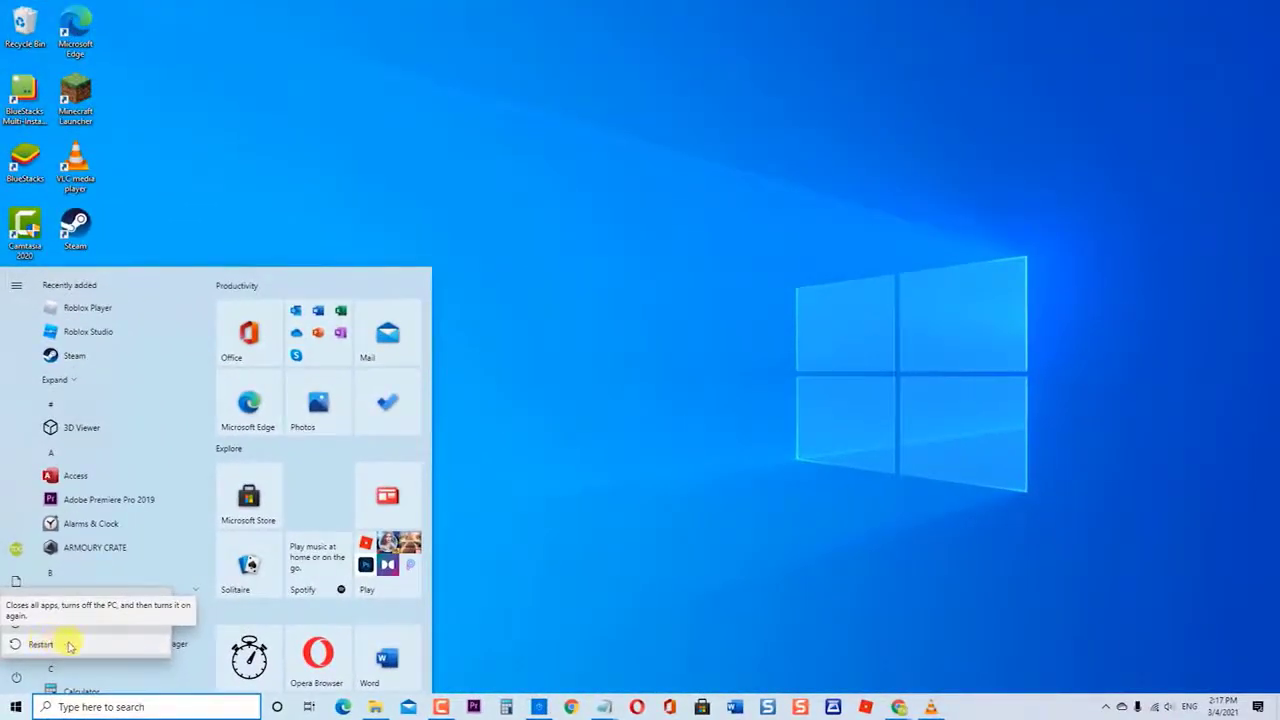
{"action": "key", "text": "Escape"}
{"action": "key", "text": "Escape"}
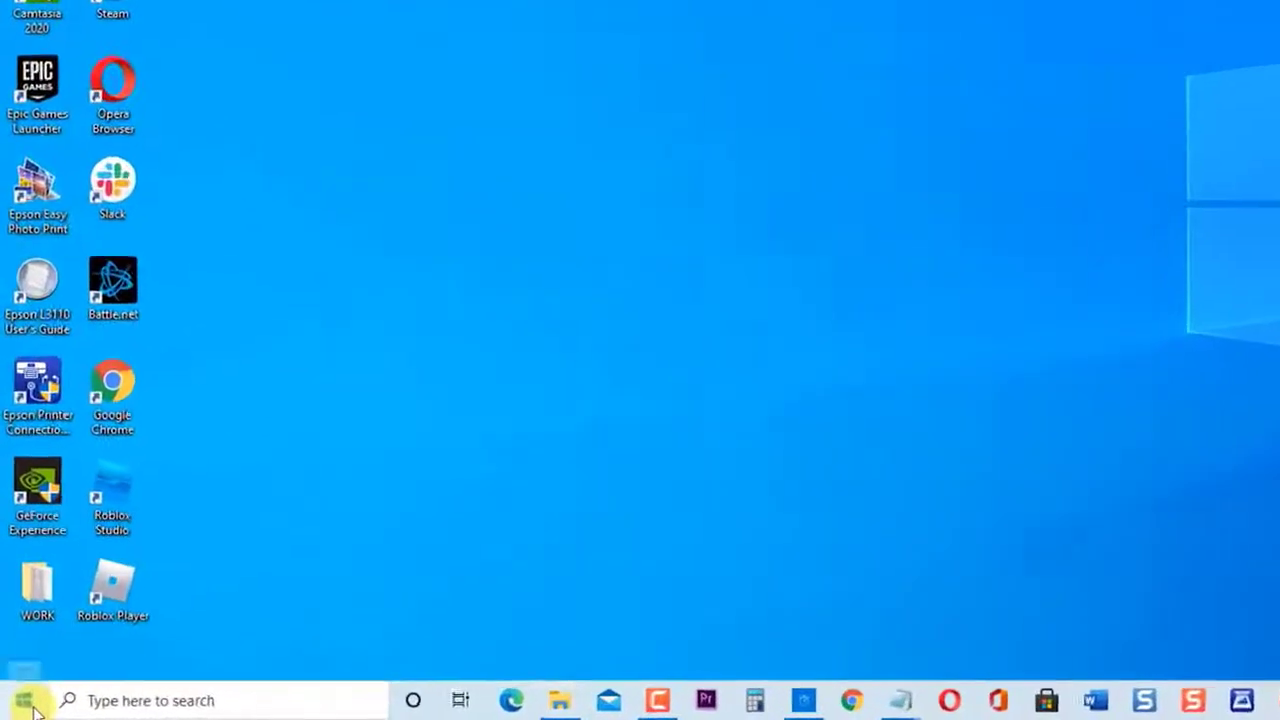
Open Settings to Update & Security, check Windows Update, and go to Windows Security
{"action": "left_click", "coordinate": [16, 707]}
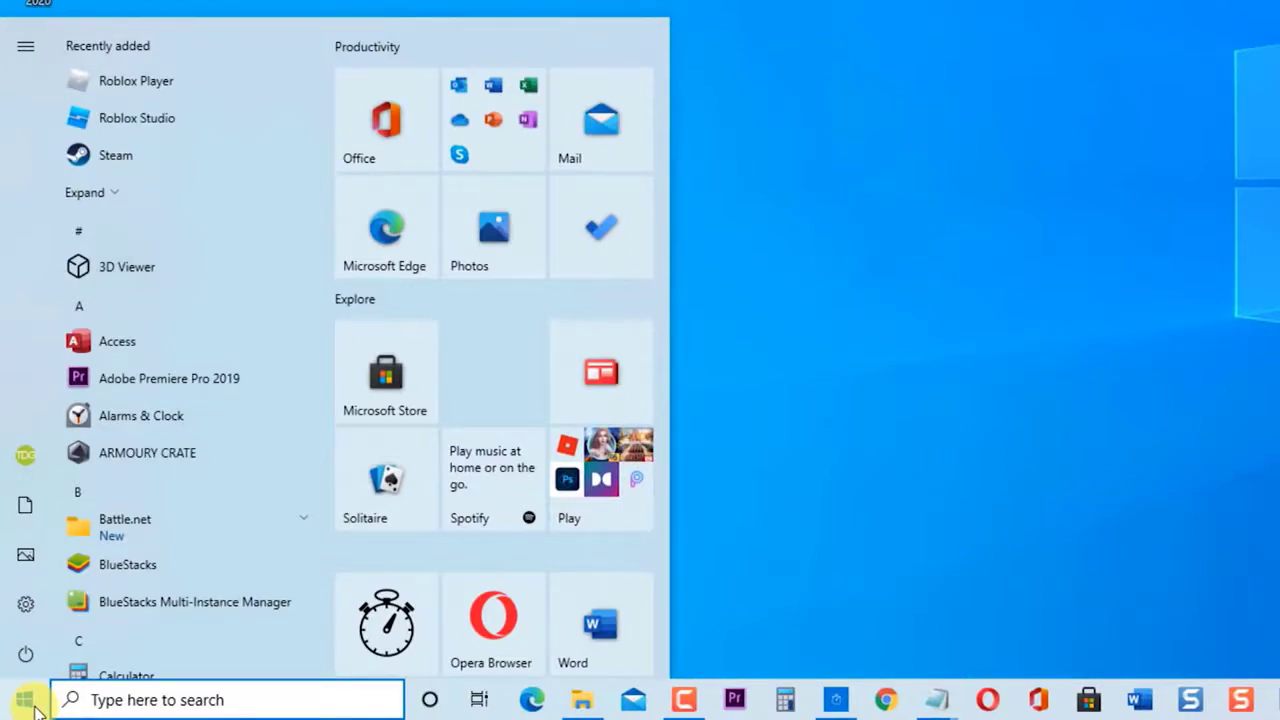
{"action": "left_click", "coordinate": [26, 605]}
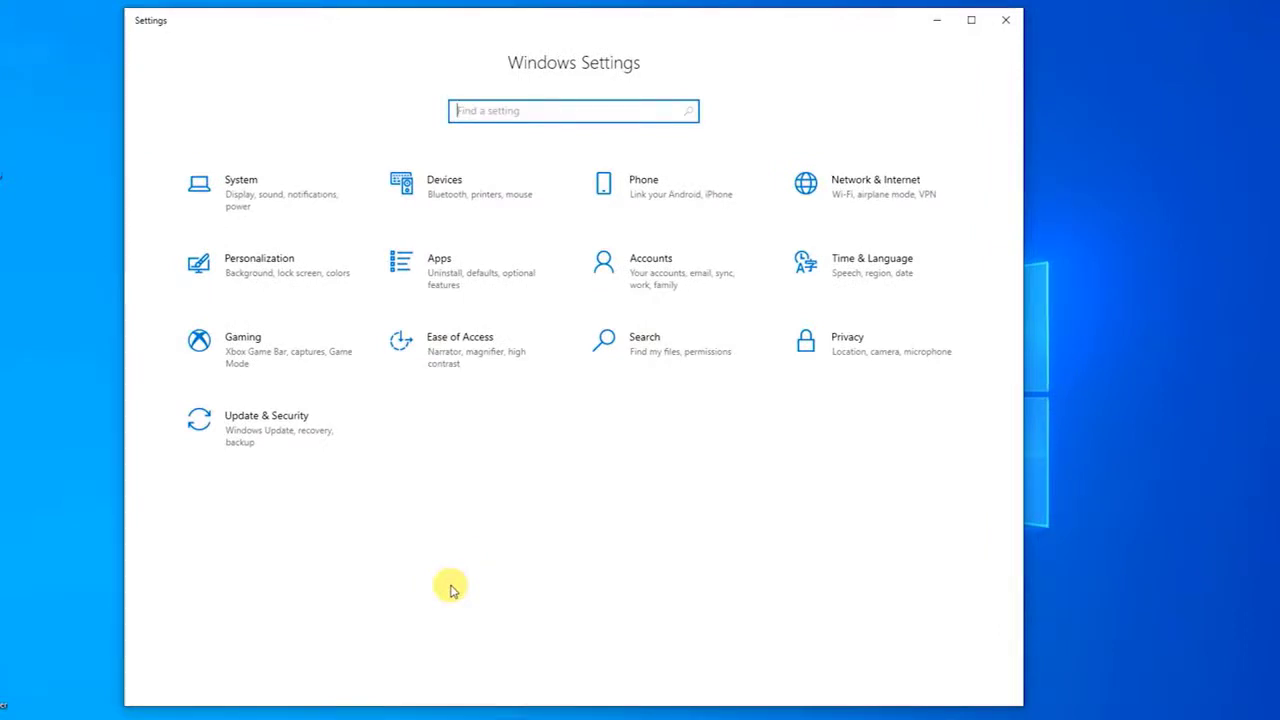
{"action": "left_click", "coordinate": [281, 429]}
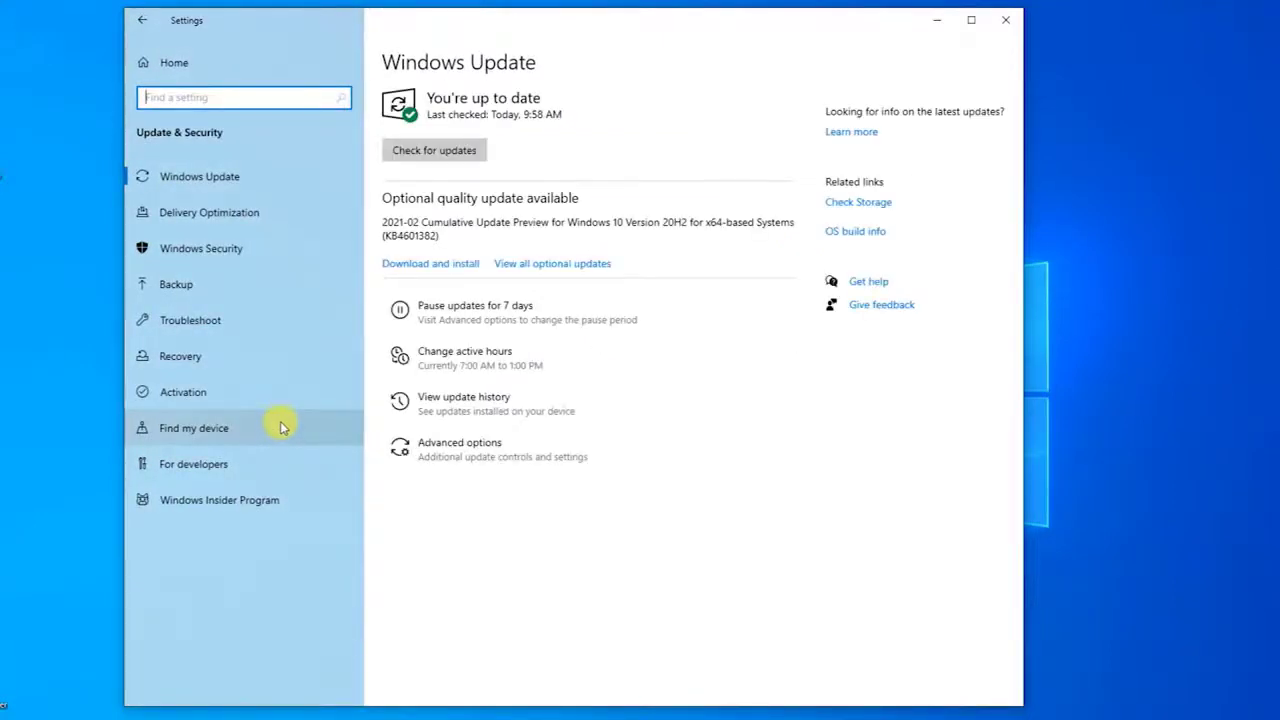
{"action": "left_click", "coordinate": [233, 249]}
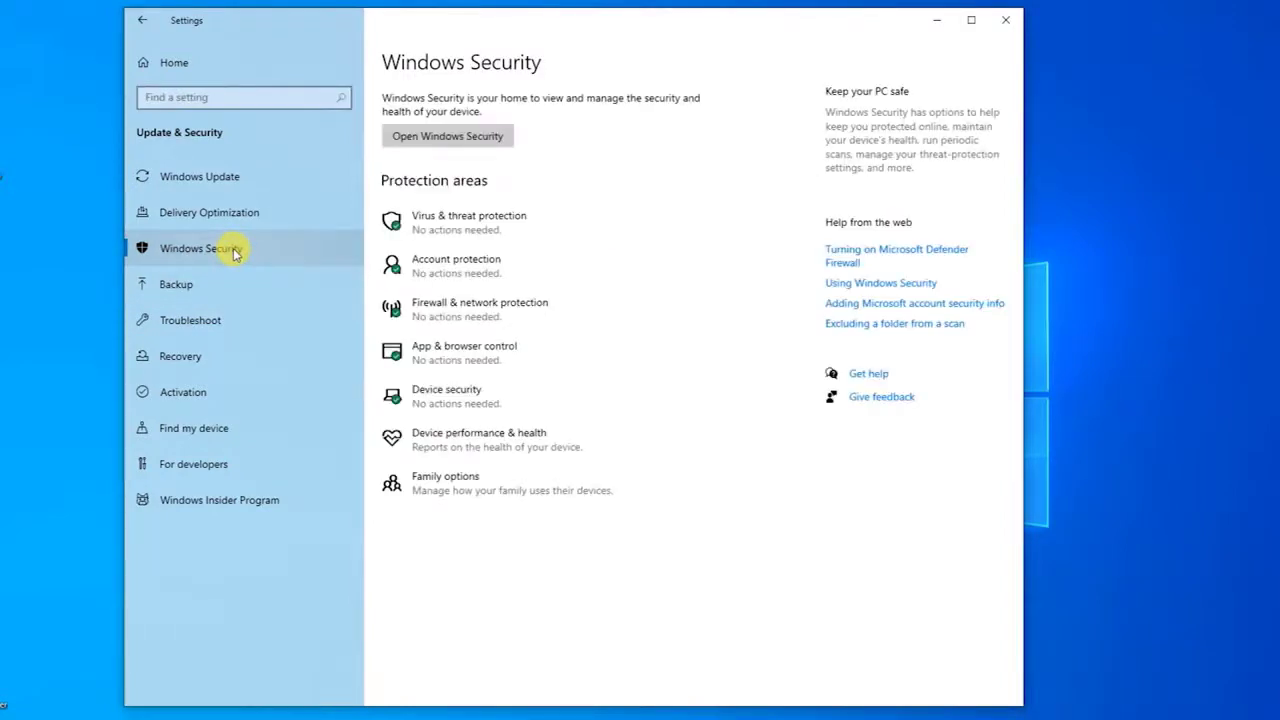
Switch Real-time protection off under Virus & threat protection, then close Windows Security and Settings
{"action": "left_click", "coordinate": [490, 224]}
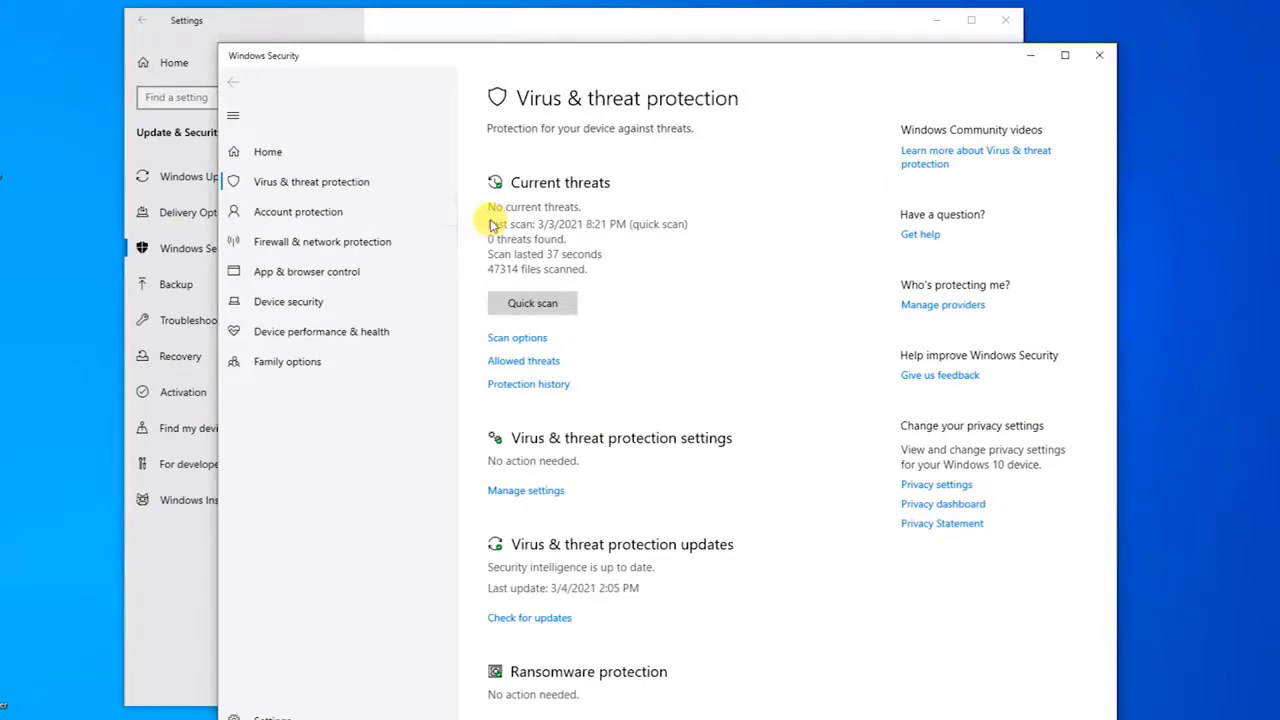
{"action": "left_click", "coordinate": [528, 491]}
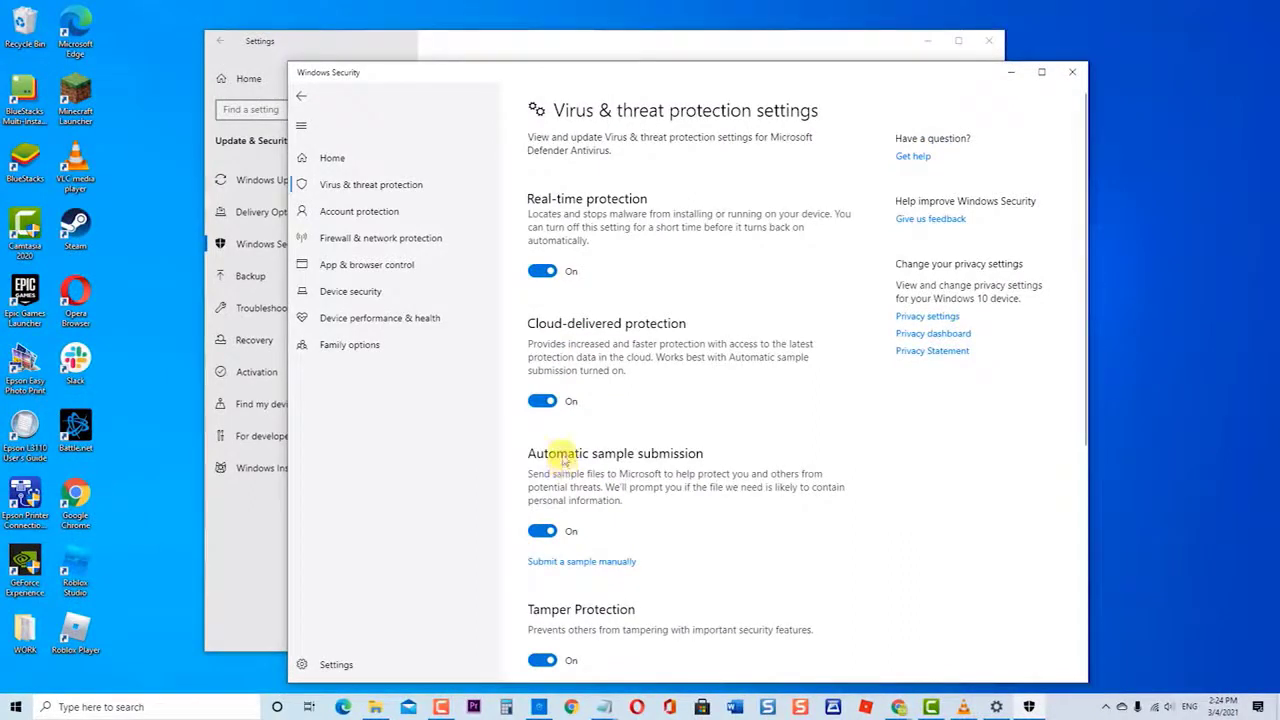
{"action": "left_click", "coordinate": [531, 278]}
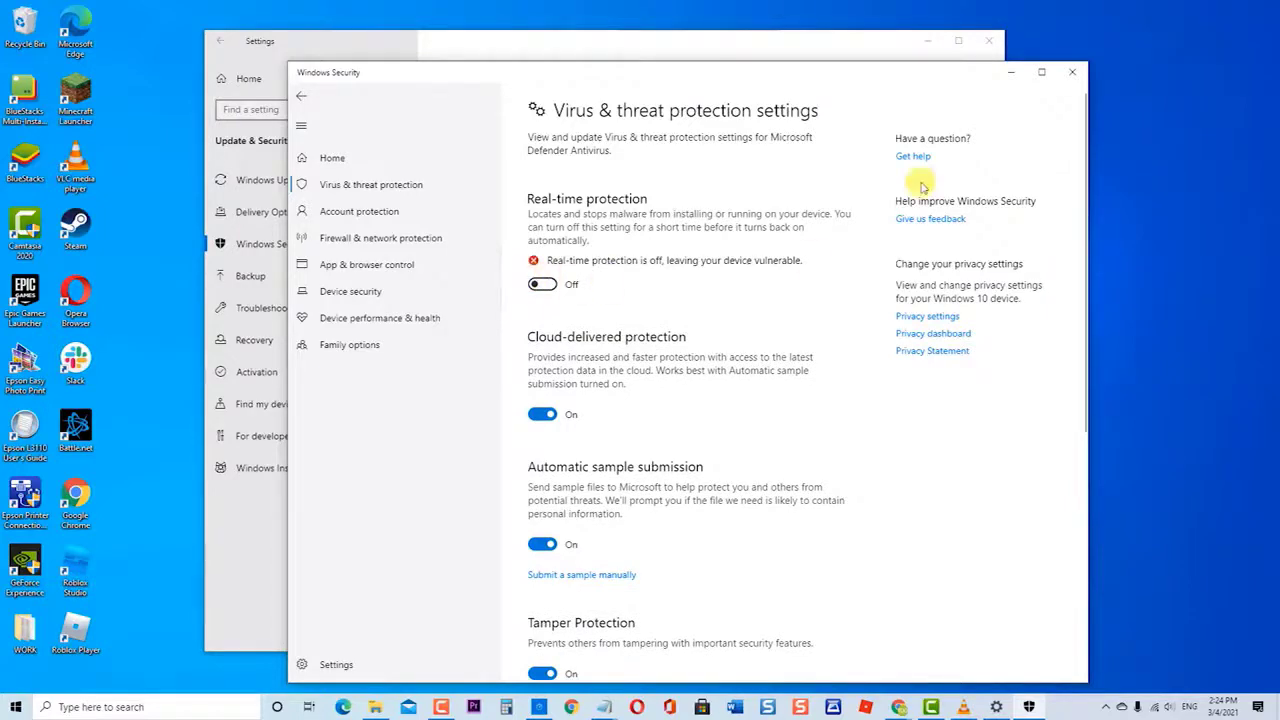
{"action": "left_click", "coordinate": [1068, 74]}
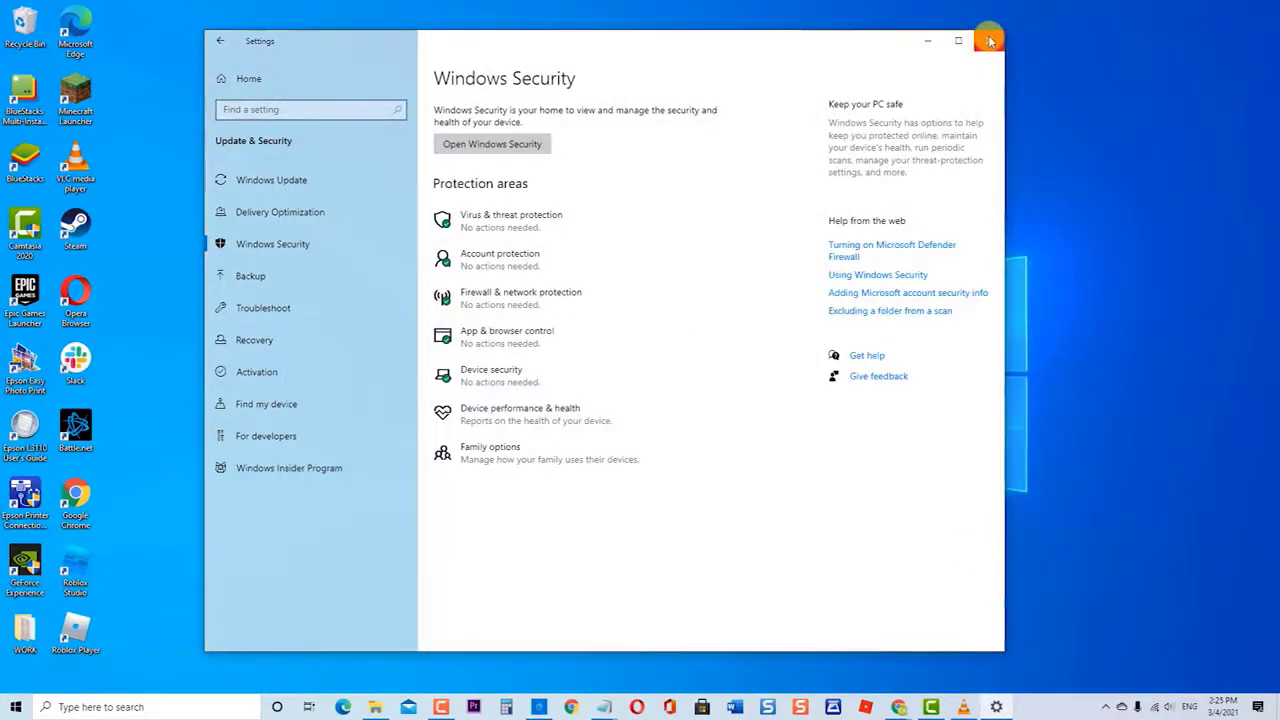
{"action": "left_click", "coordinate": [990, 40]}
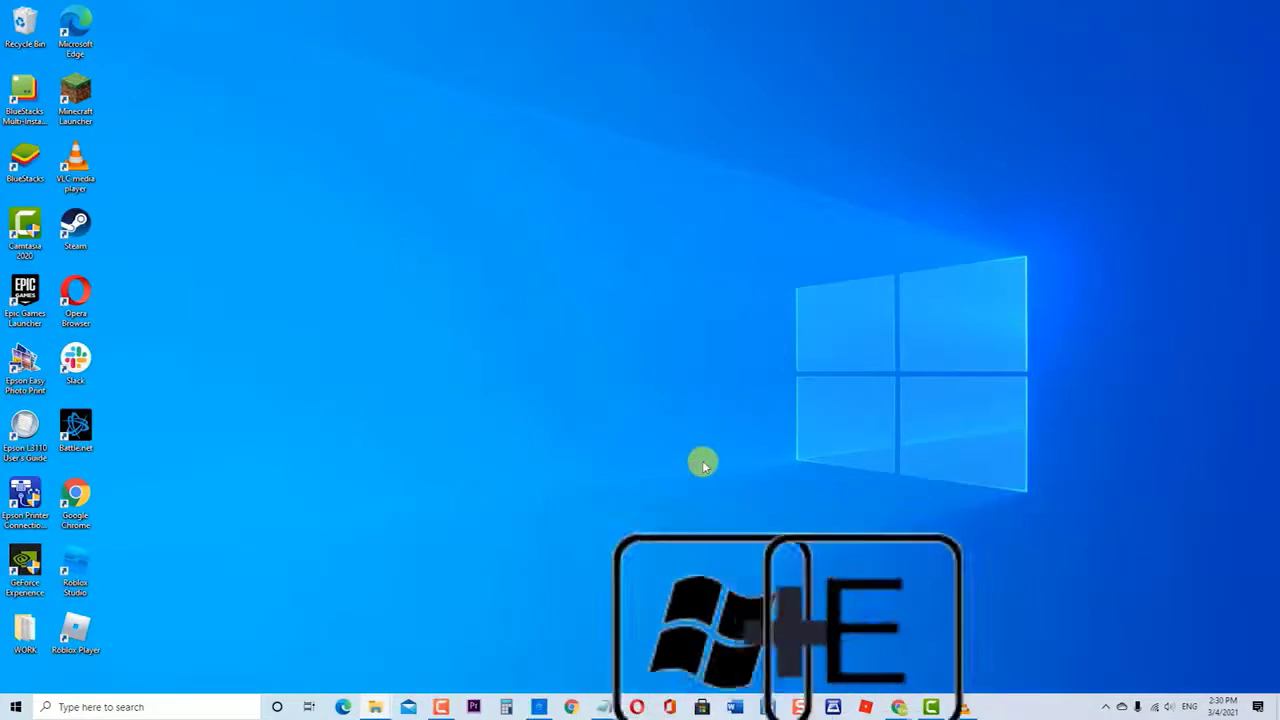
Launch File Explorer with Win+E so it shows Quick access
{"action": "key", "text": "super+e"}
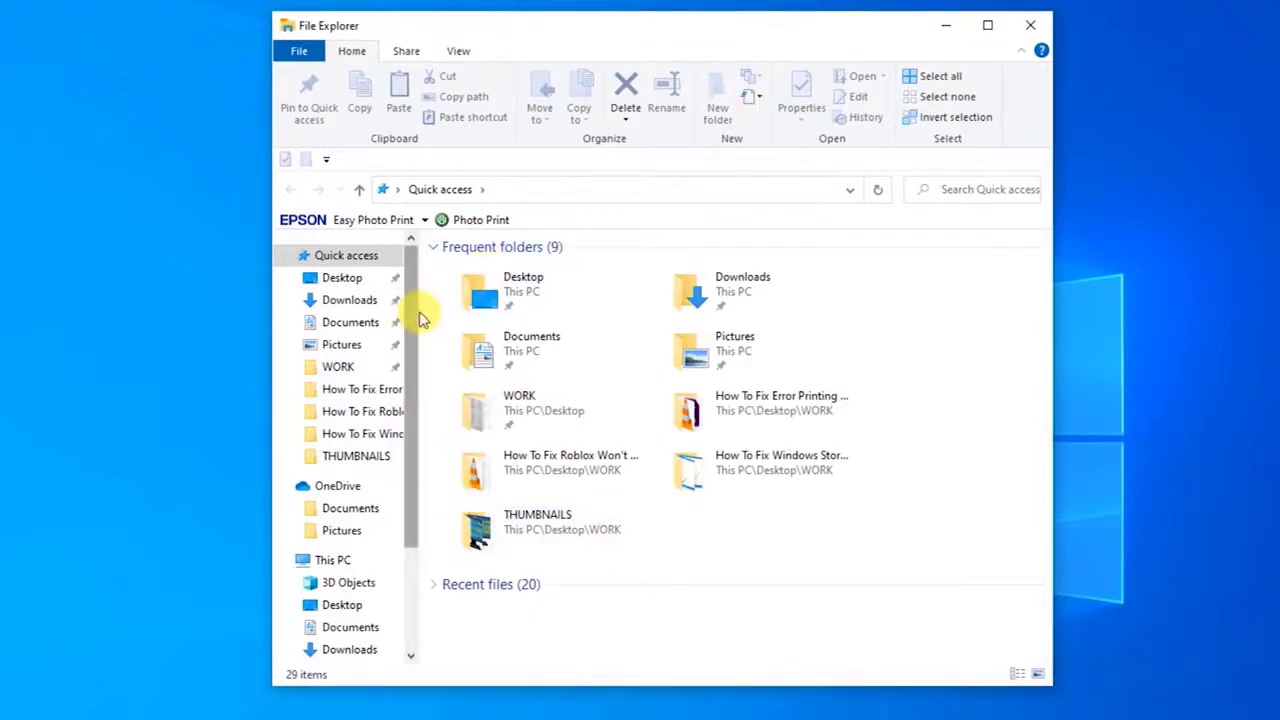
Browse from This PC through Local Disk (C:), Users and the profile folder into AppData
{"action": "scroll", "coordinate": [409, 534], "scroll_direction": "down", "scroll_amount": 3}
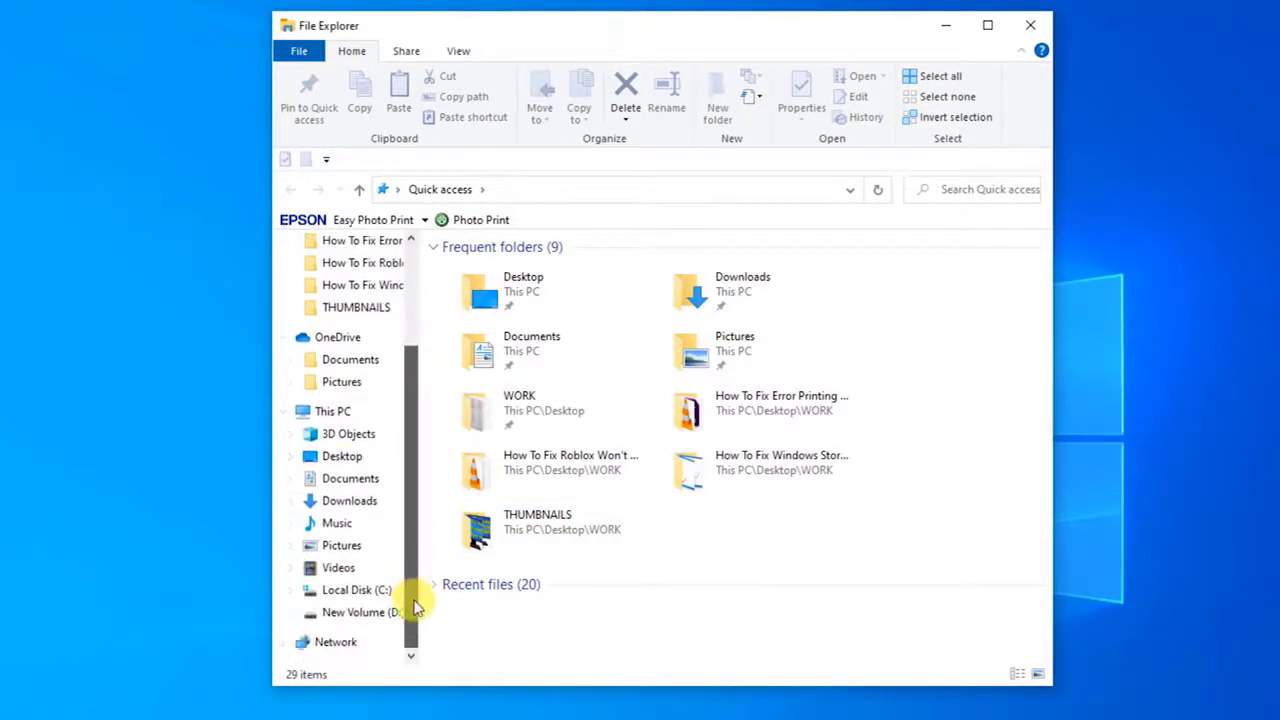
{"action": "left_click", "coordinate": [318, 411]}
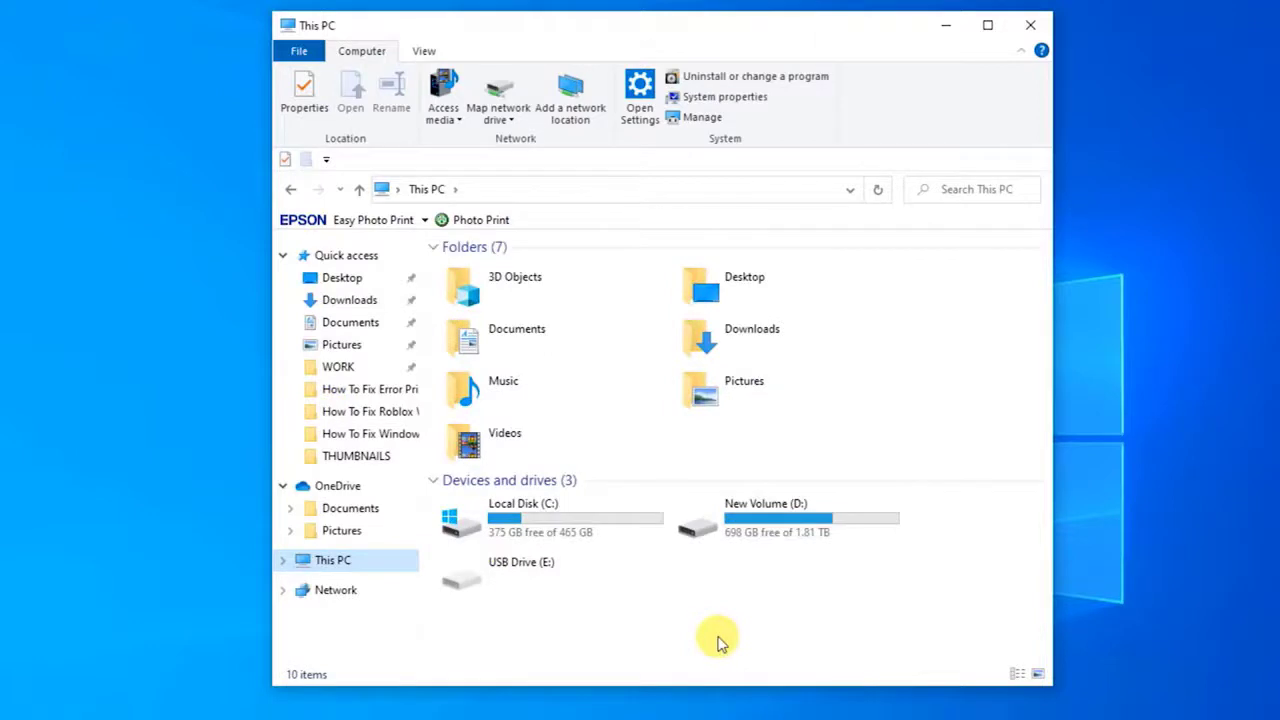
{"action": "double_click", "coordinate": [531, 519]}
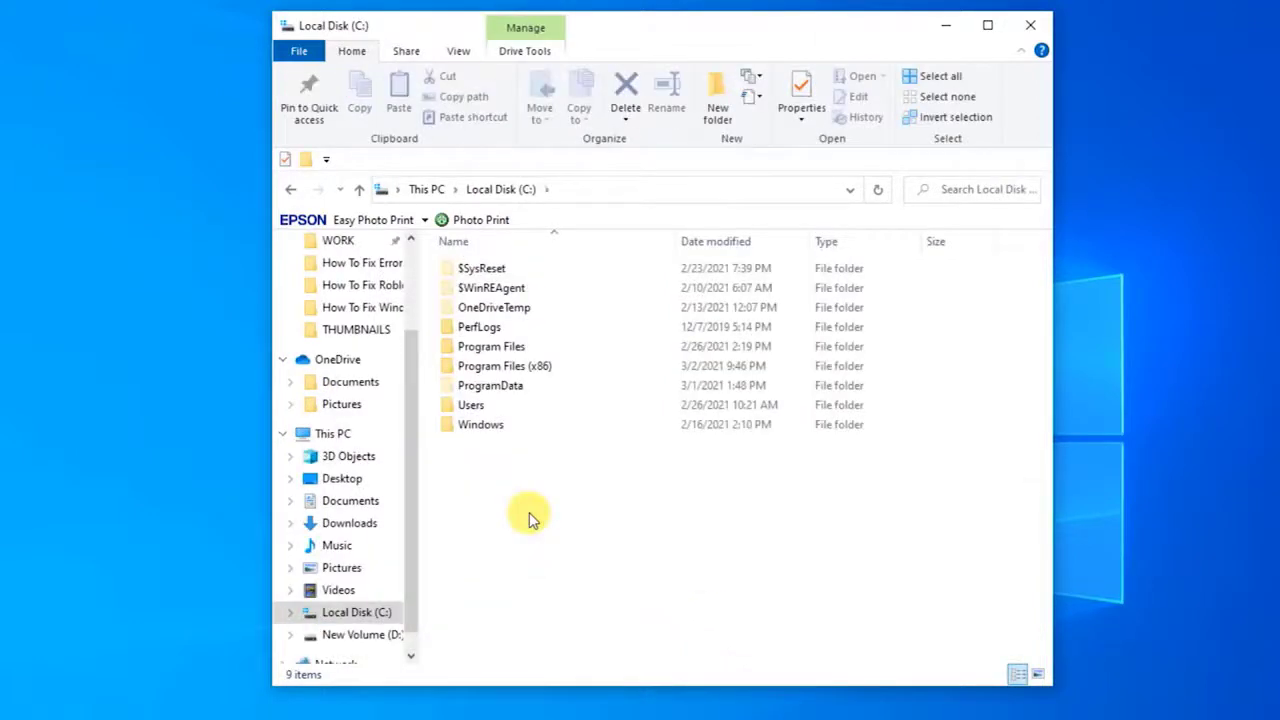
{"action": "double_click", "coordinate": [474, 407]}
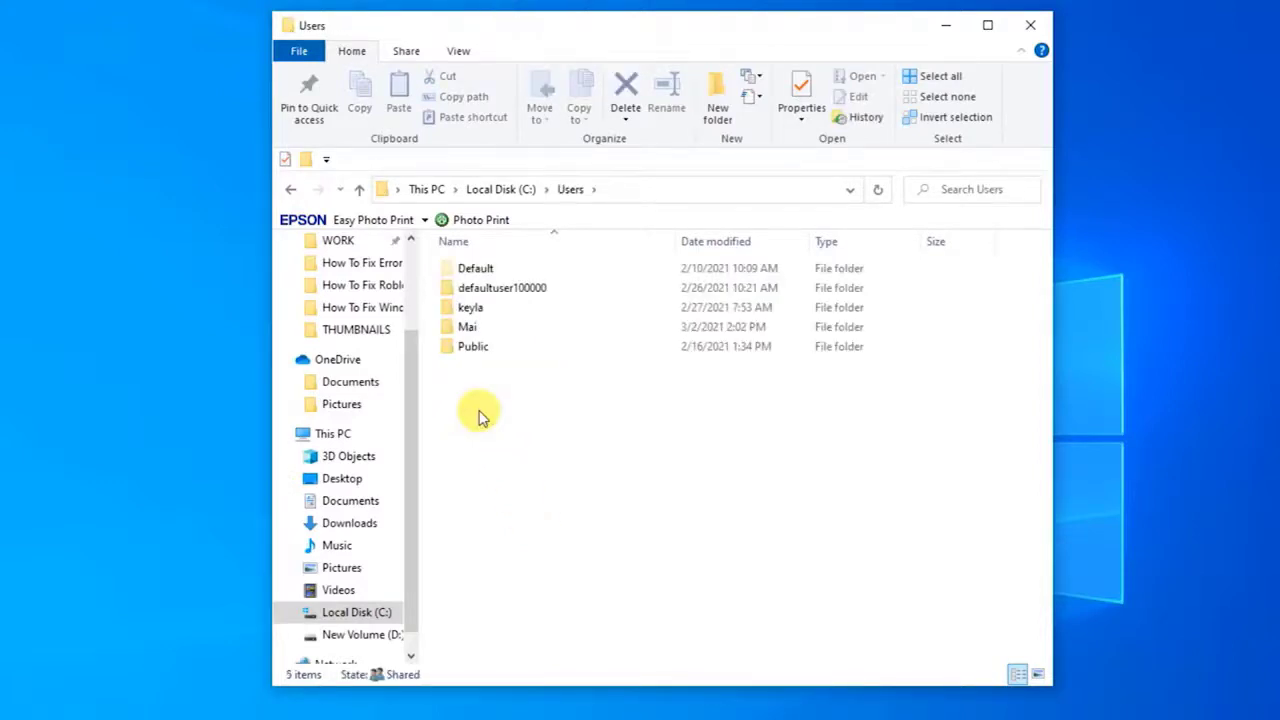
{"action": "double_click", "coordinate": [470, 330]}
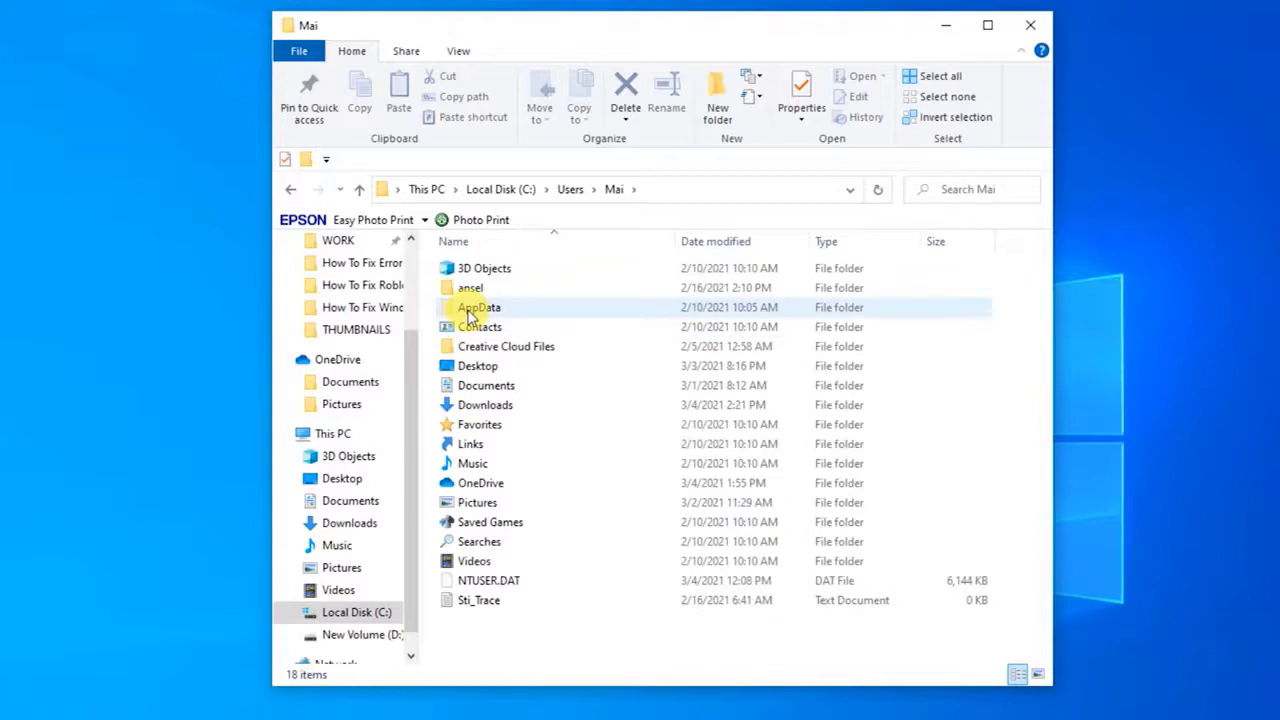
{"action": "double_click", "coordinate": [470, 310]}
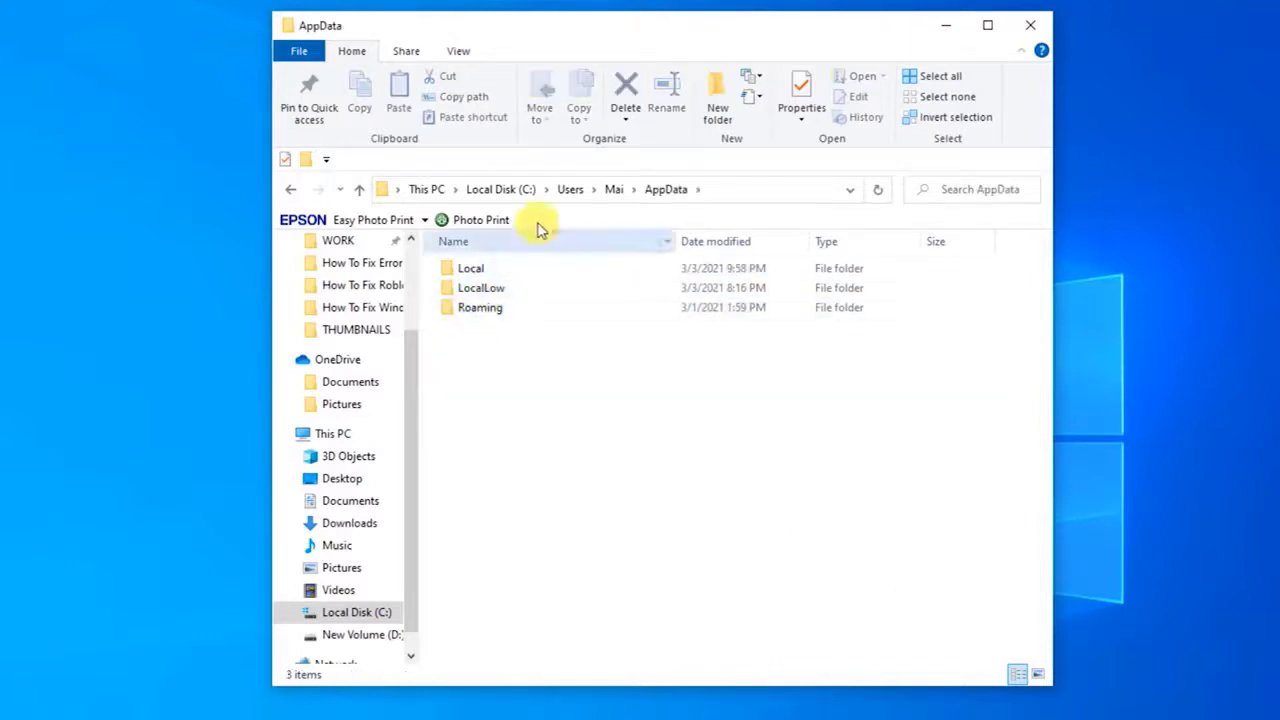
Return to the profile folder and make sure hidden items are shown
{"action": "left_click", "coordinate": [612, 189]}
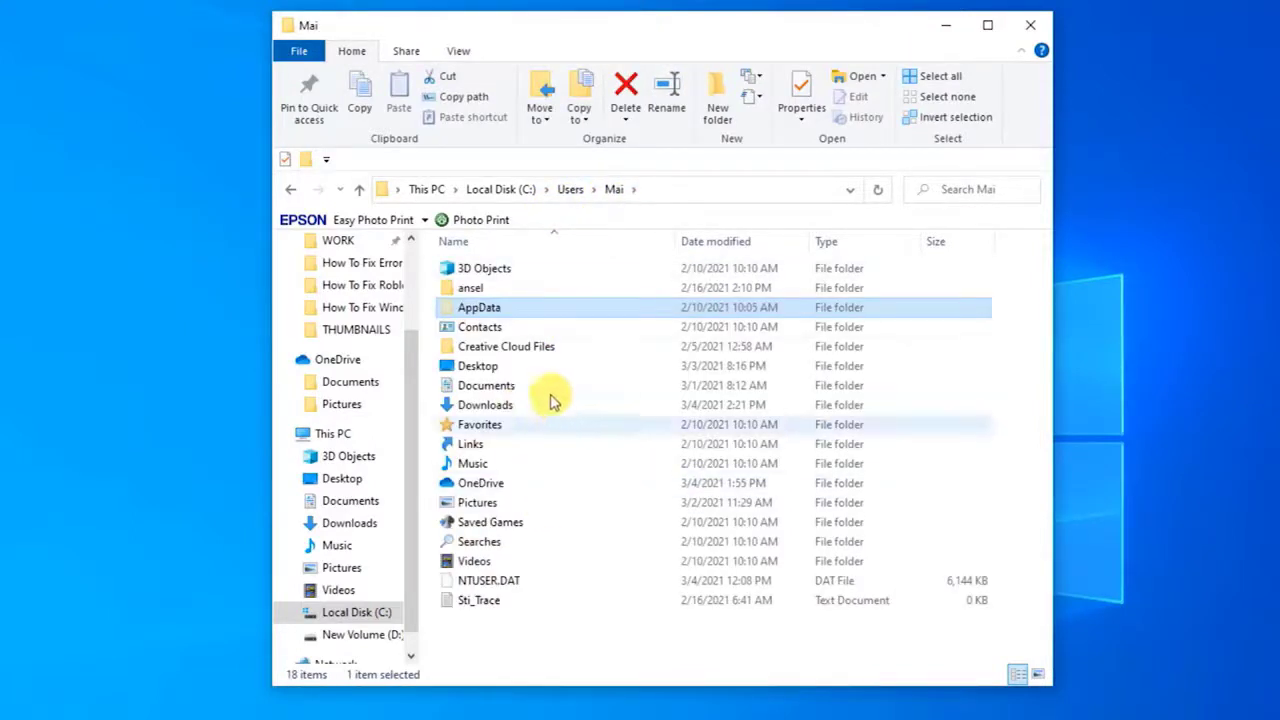
{"action": "left_click", "coordinate": [462, 53]}
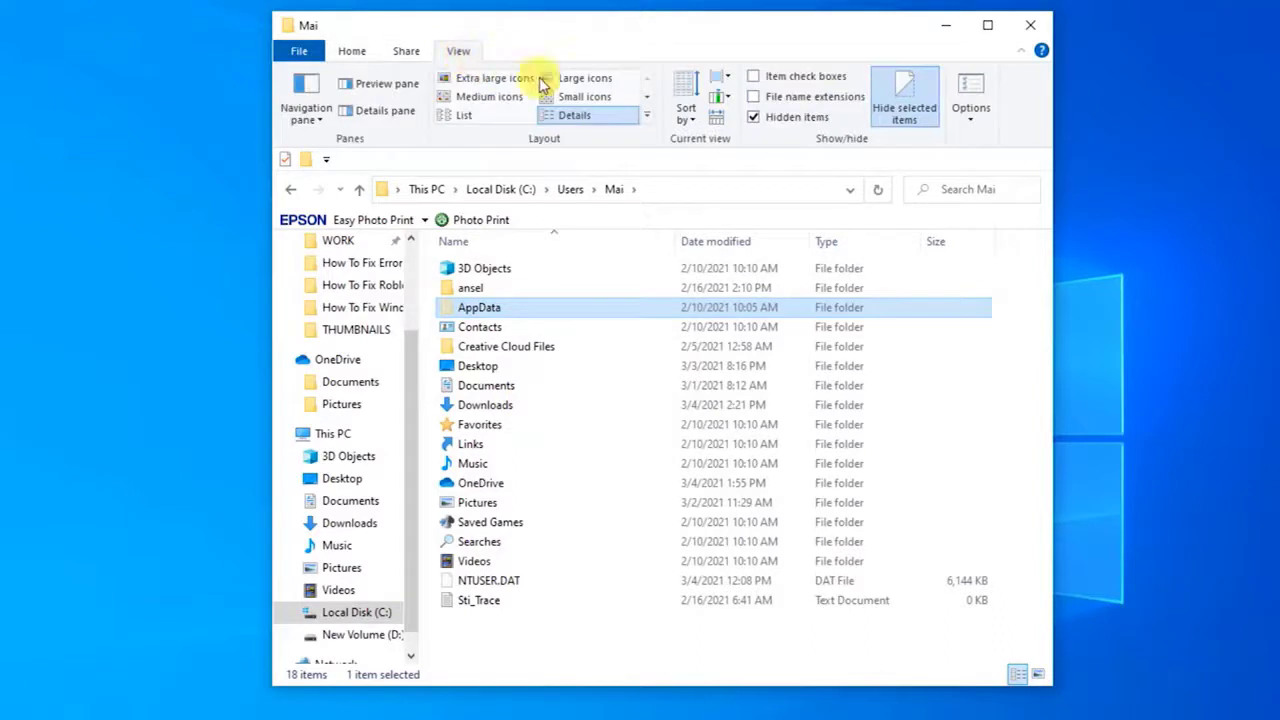
{"action": "left_click", "coordinate": [754, 118]}
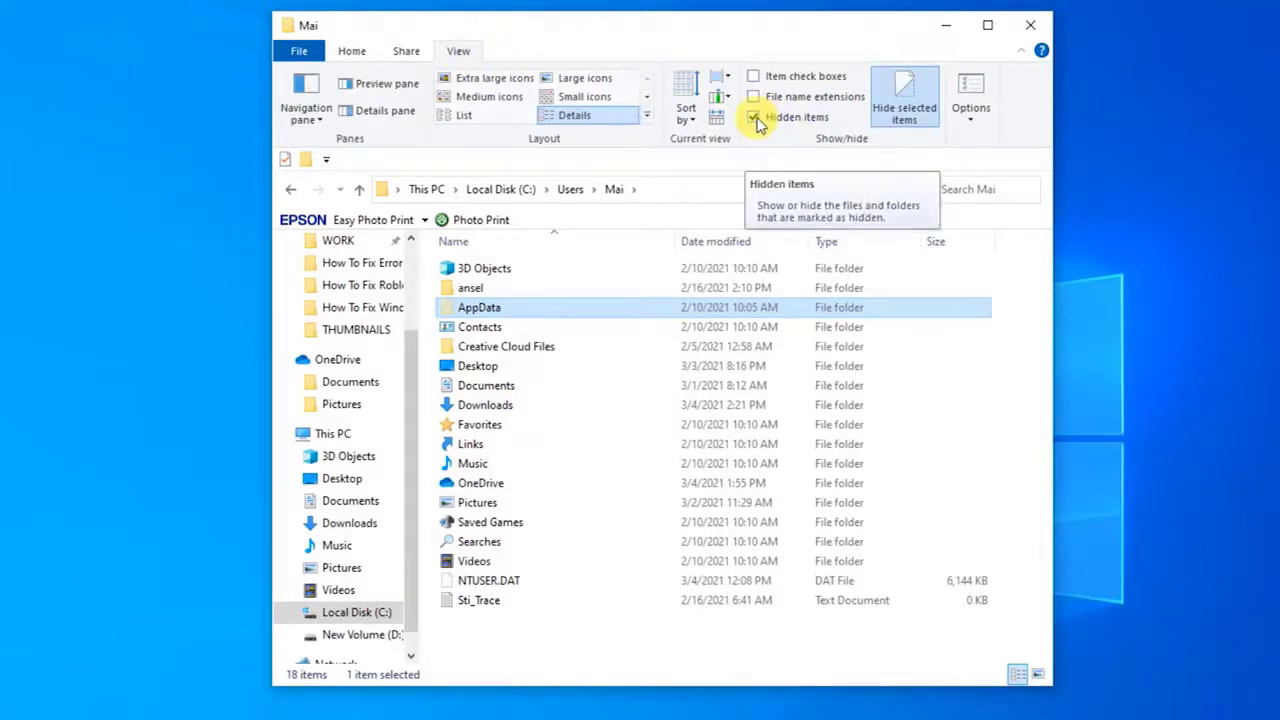
{"action": "left_click", "coordinate": [754, 118]}
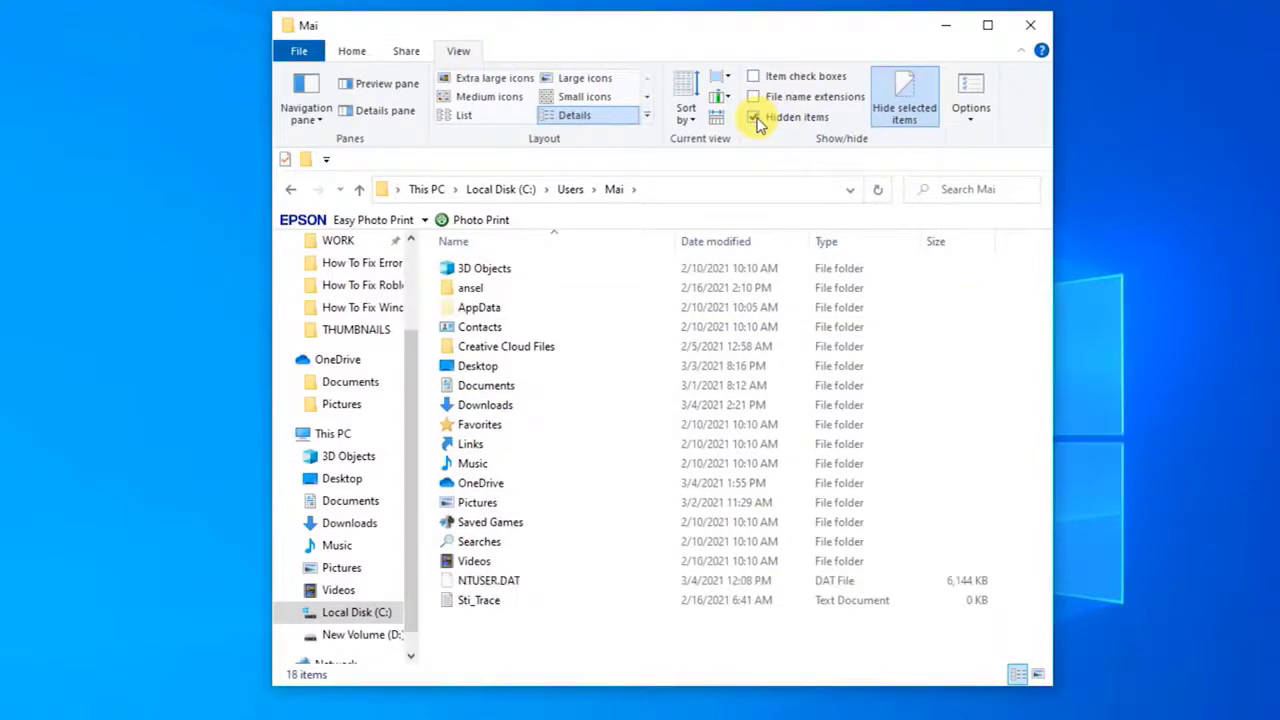
Open AppData\Local and select the Roblox folder
{"action": "left_click", "coordinate": [473, 311]}
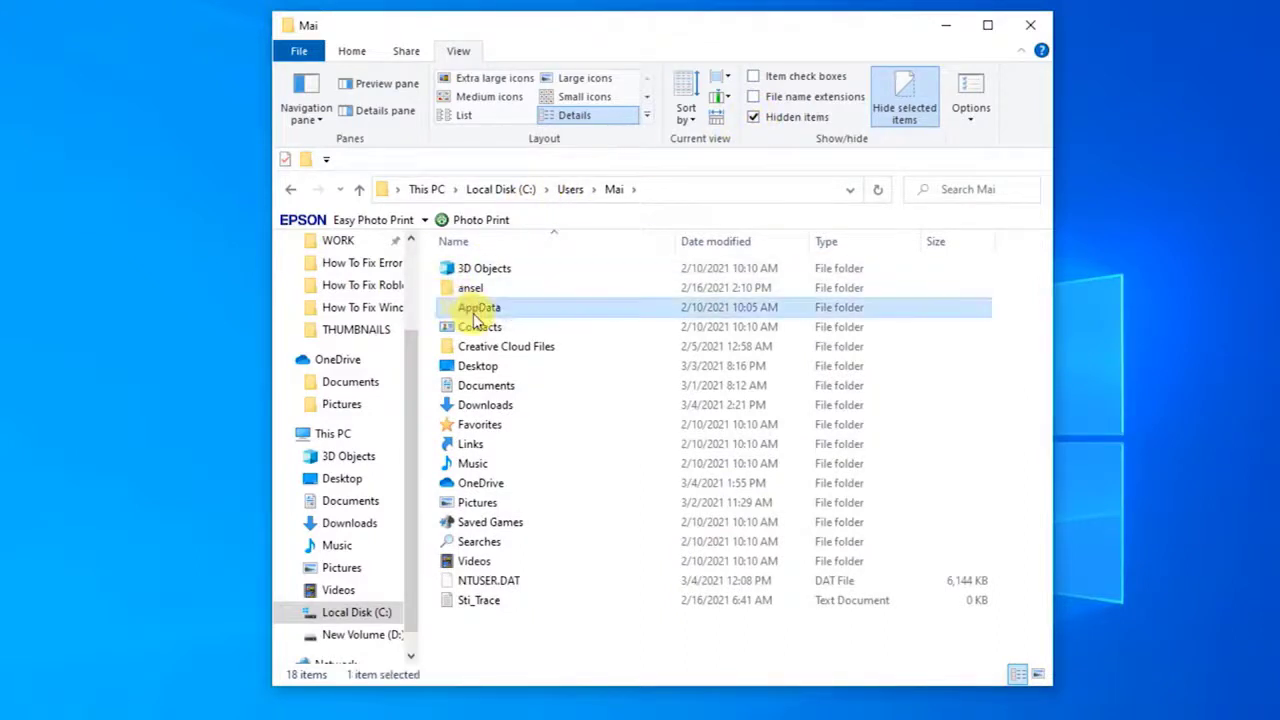
{"action": "double_click", "coordinate": [476, 316]}
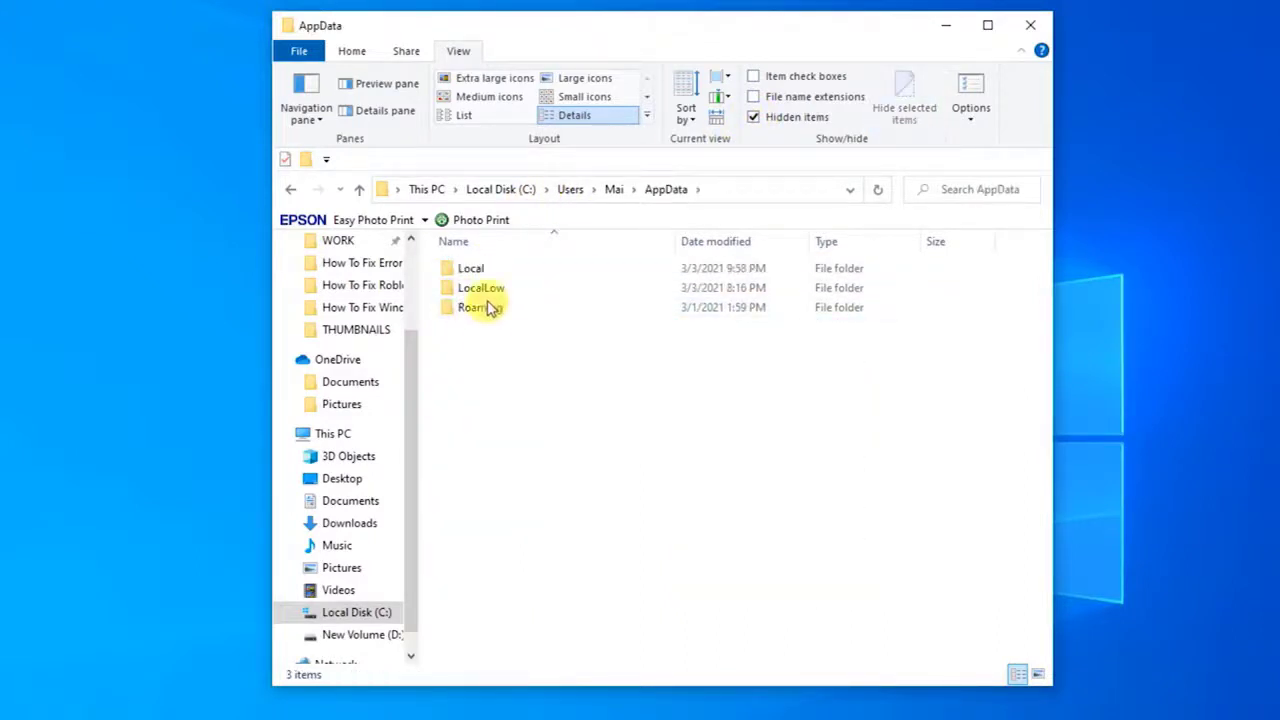
{"action": "double_click", "coordinate": [480, 269]}
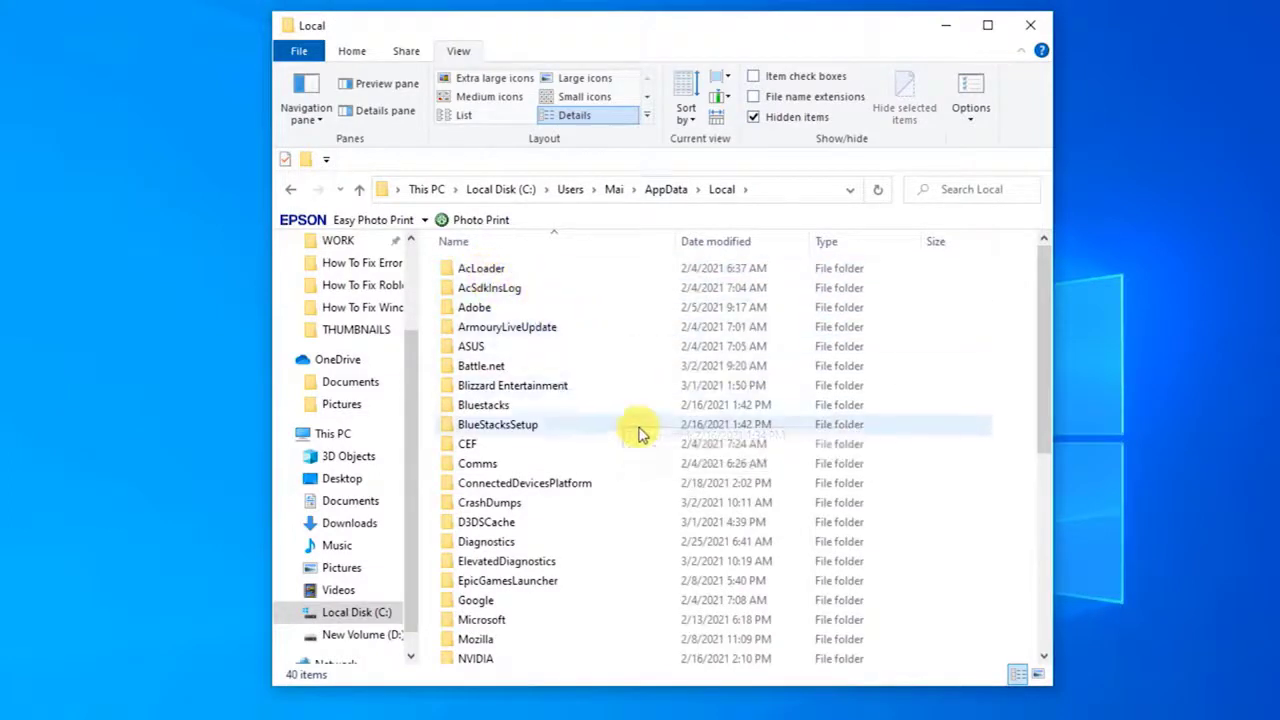
{"action": "scroll", "coordinate": [638, 430], "scroll_direction": "down", "scroll_amount": 2}
{"action": "scroll", "coordinate": [640, 432], "scroll_direction": "down", "scroll_amount": 4}
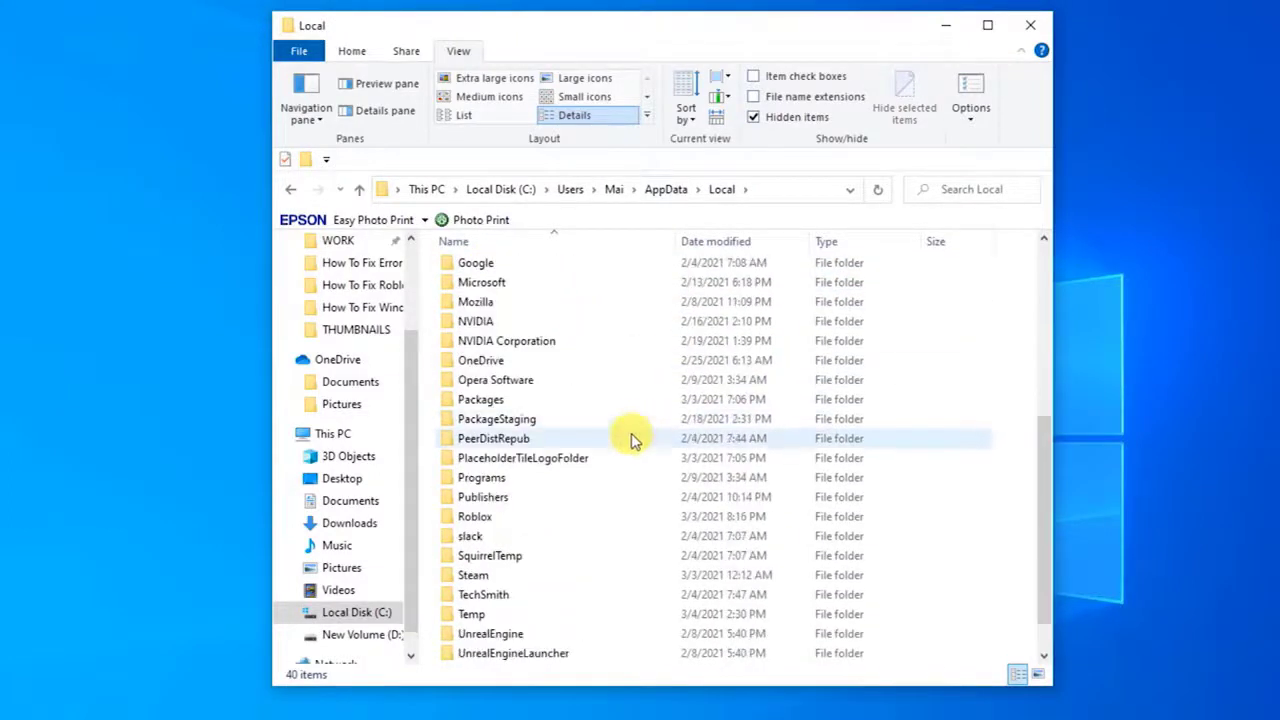
{"action": "left_click", "coordinate": [475, 518]}
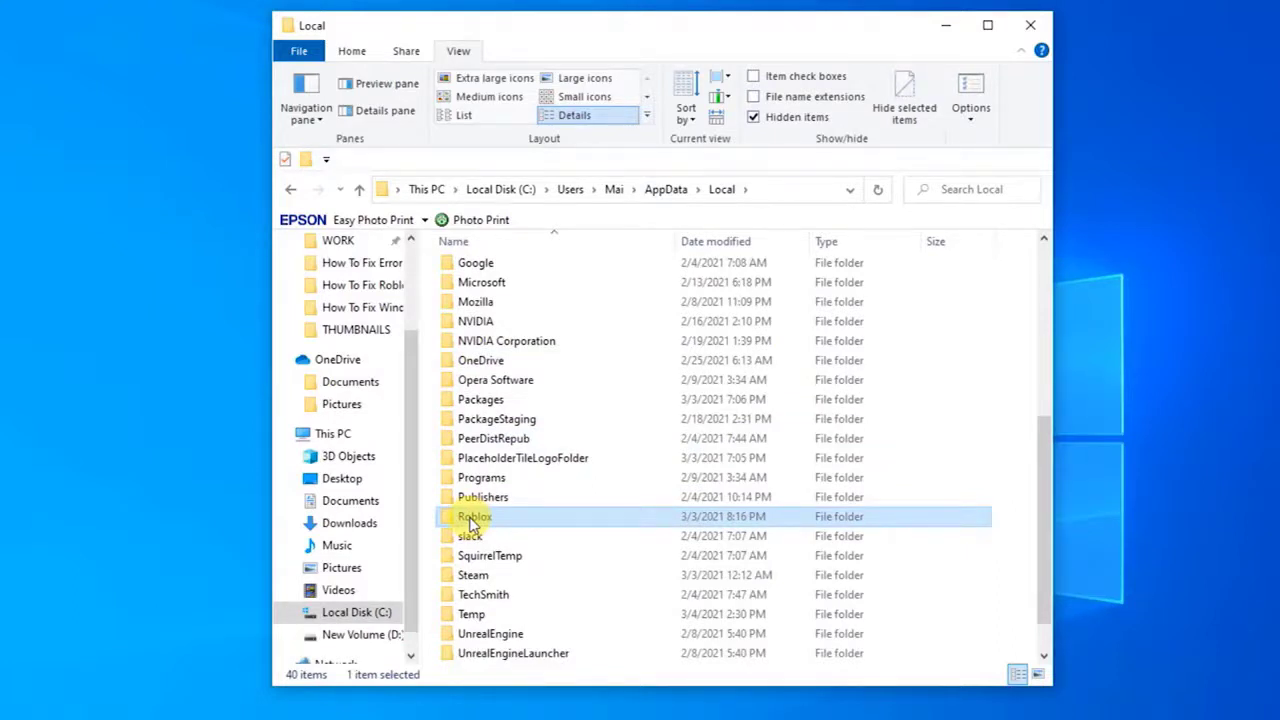
Dismiss the Roblox folder's context menu and close the File Explorer window
{"action": "right_click", "coordinate": [473, 520]}
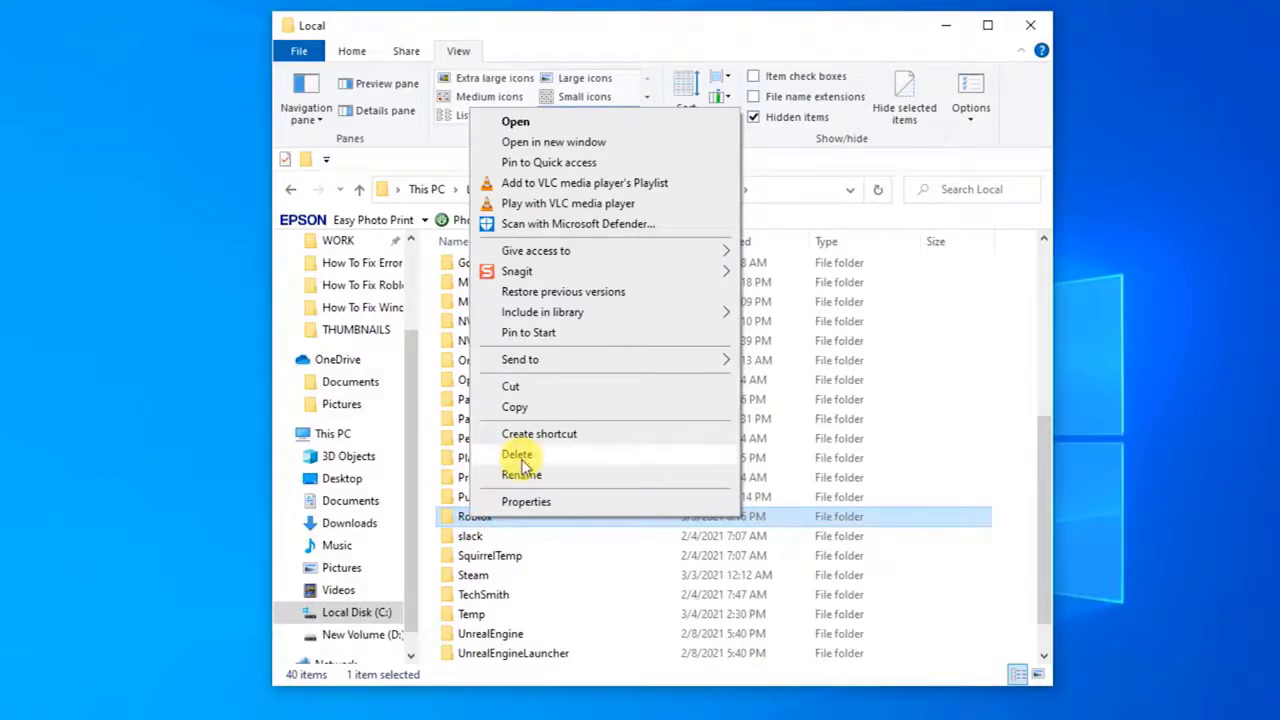
{"action": "left_click", "coordinate": [560, 575]}
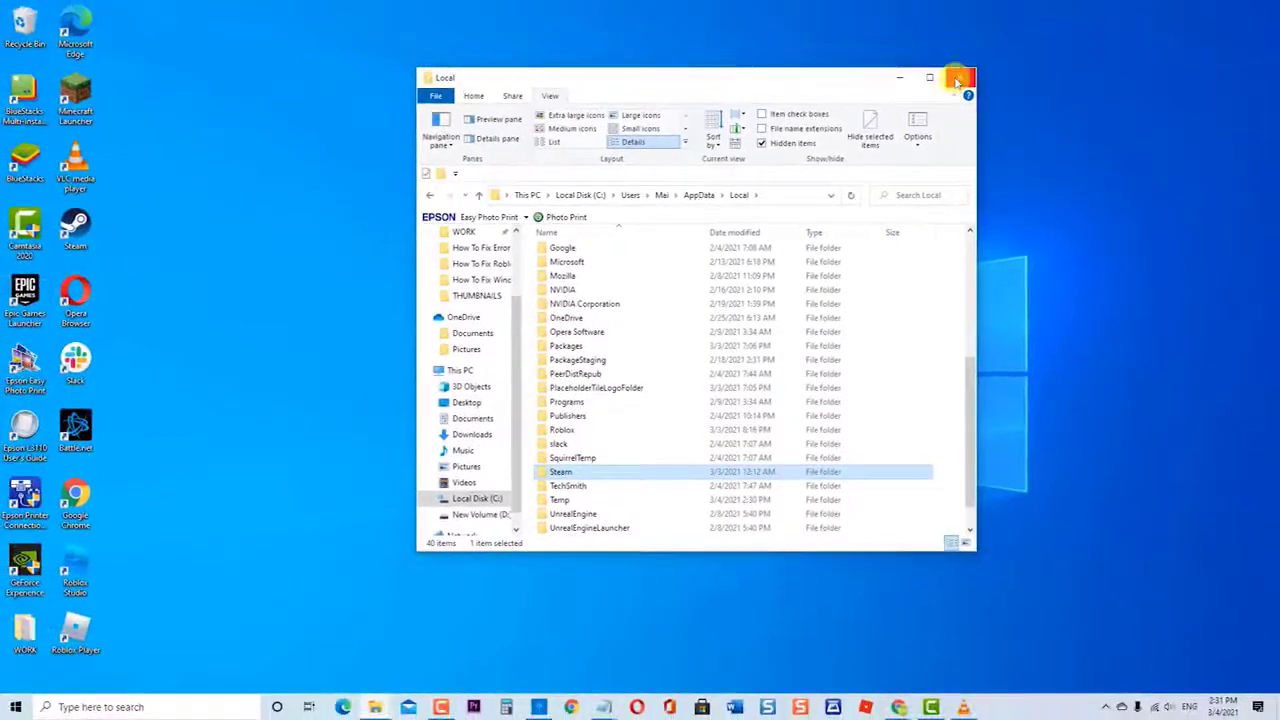
{"action": "left_click", "coordinate": [962, 80]}
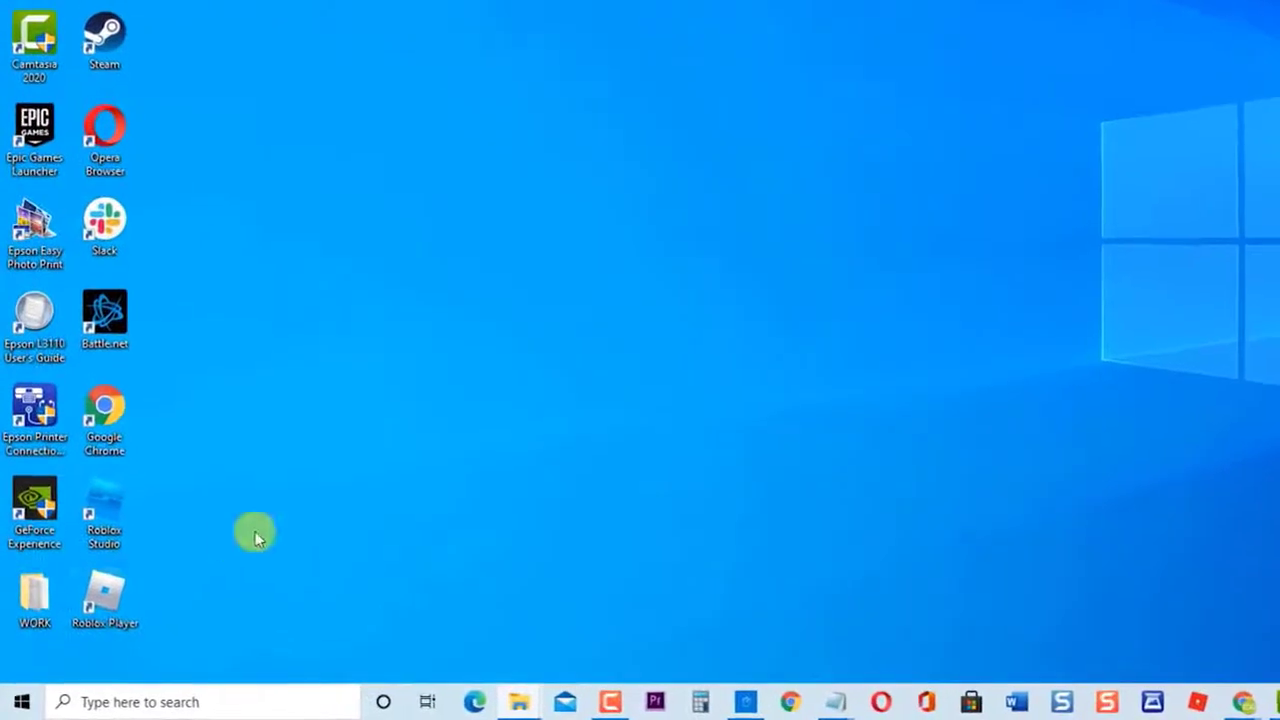
Tick 'Run this program as an administrator' in Roblox Player's Compatibility properties, then apply and OK
{"action": "right_click", "coordinate": [105, 592]}
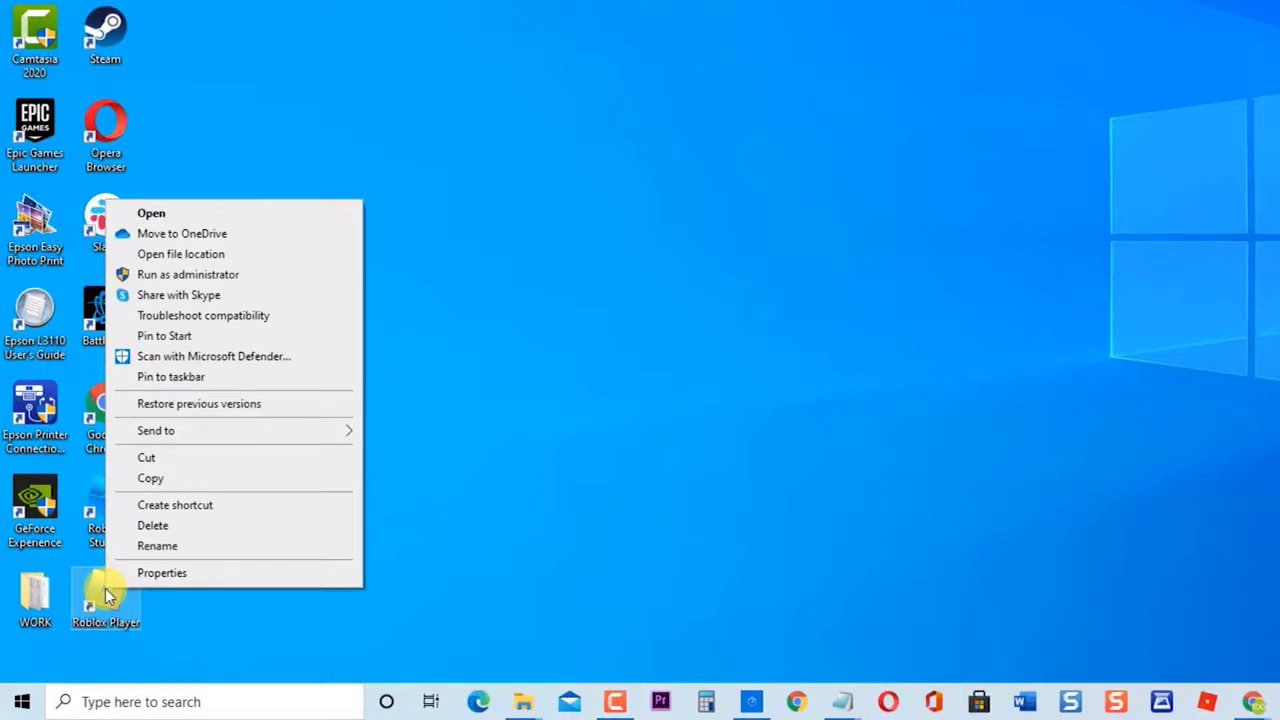
{"action": "left_click", "coordinate": [177, 570]}
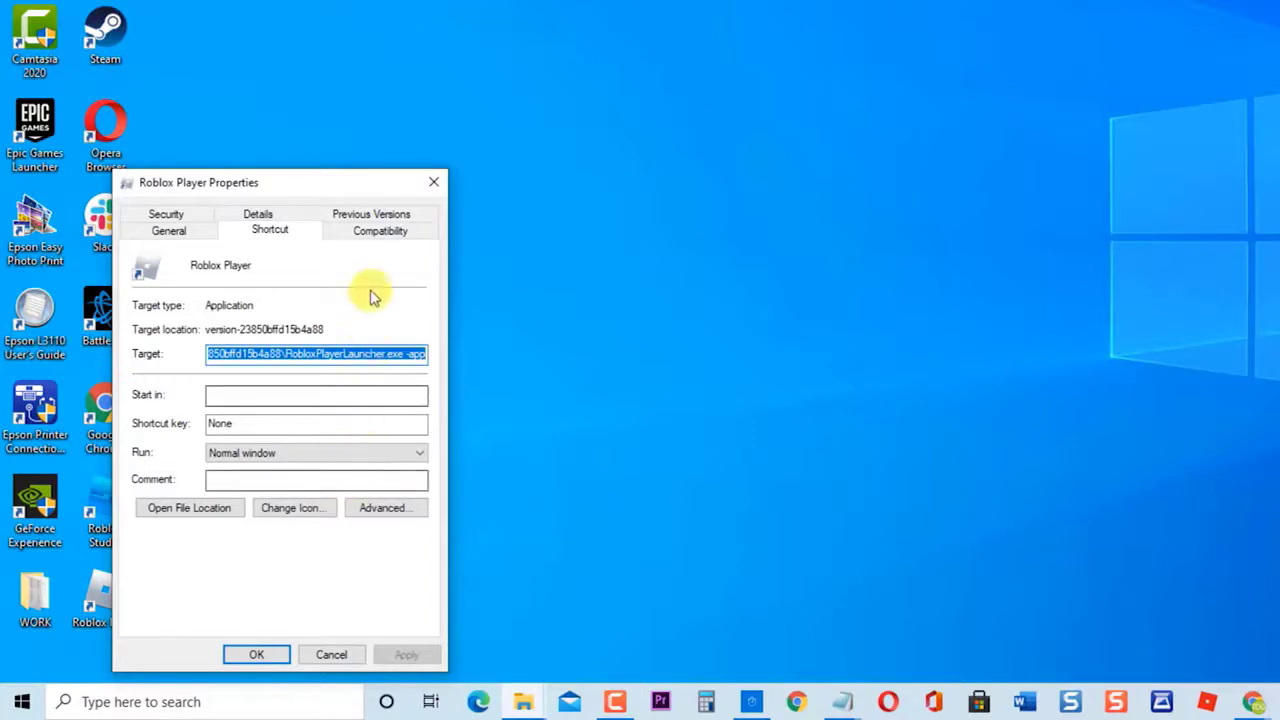
{"action": "left_click", "coordinate": [370, 230]}
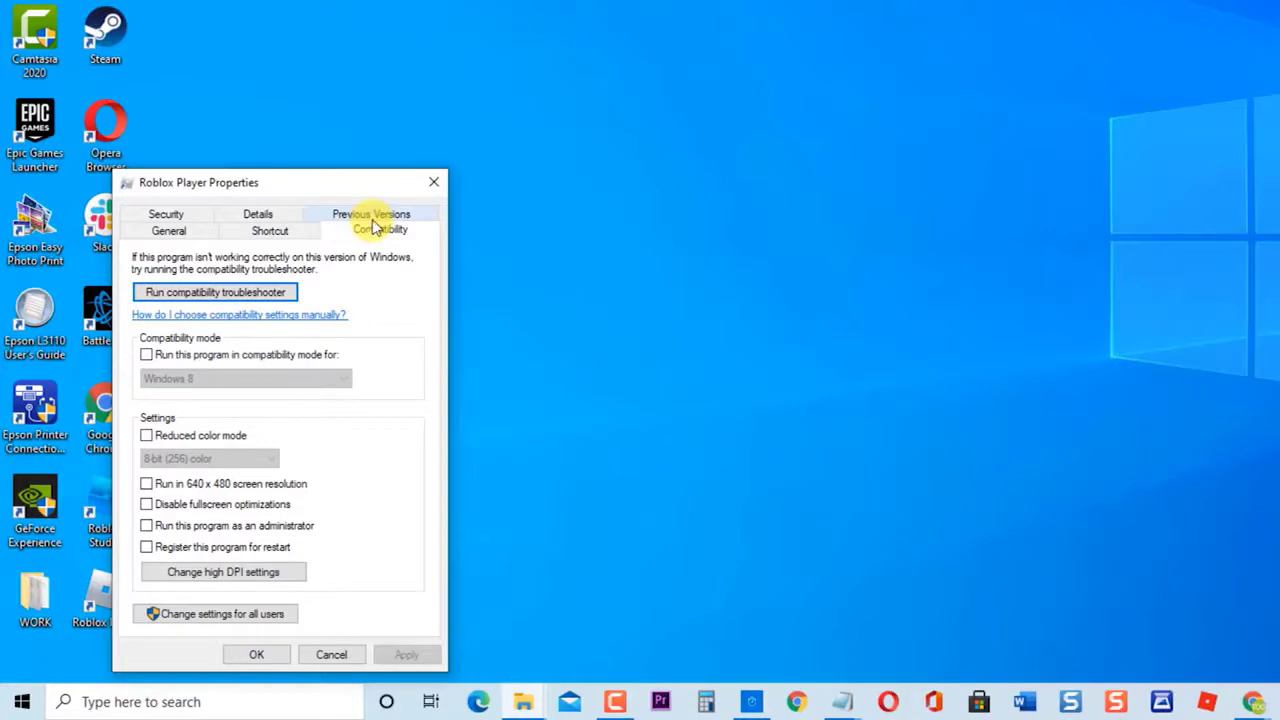
{"action": "left_click", "coordinate": [147, 530]}
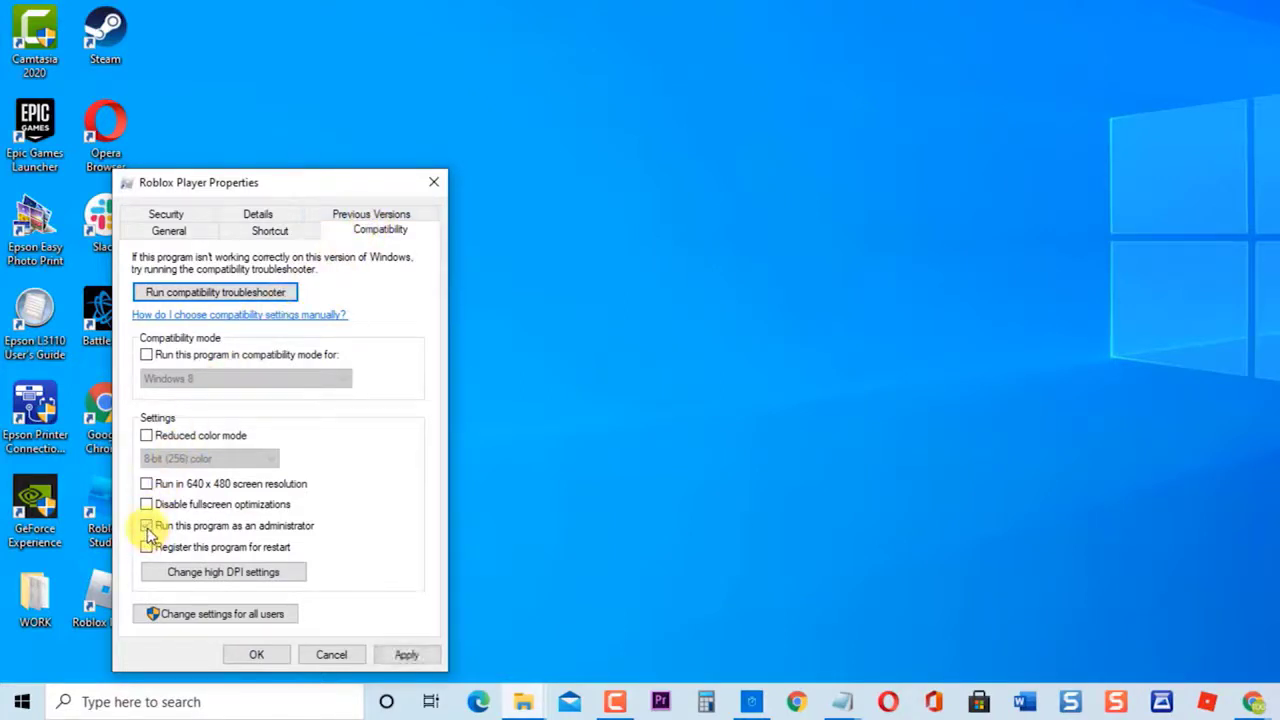
{"action": "left_click", "coordinate": [400, 658]}
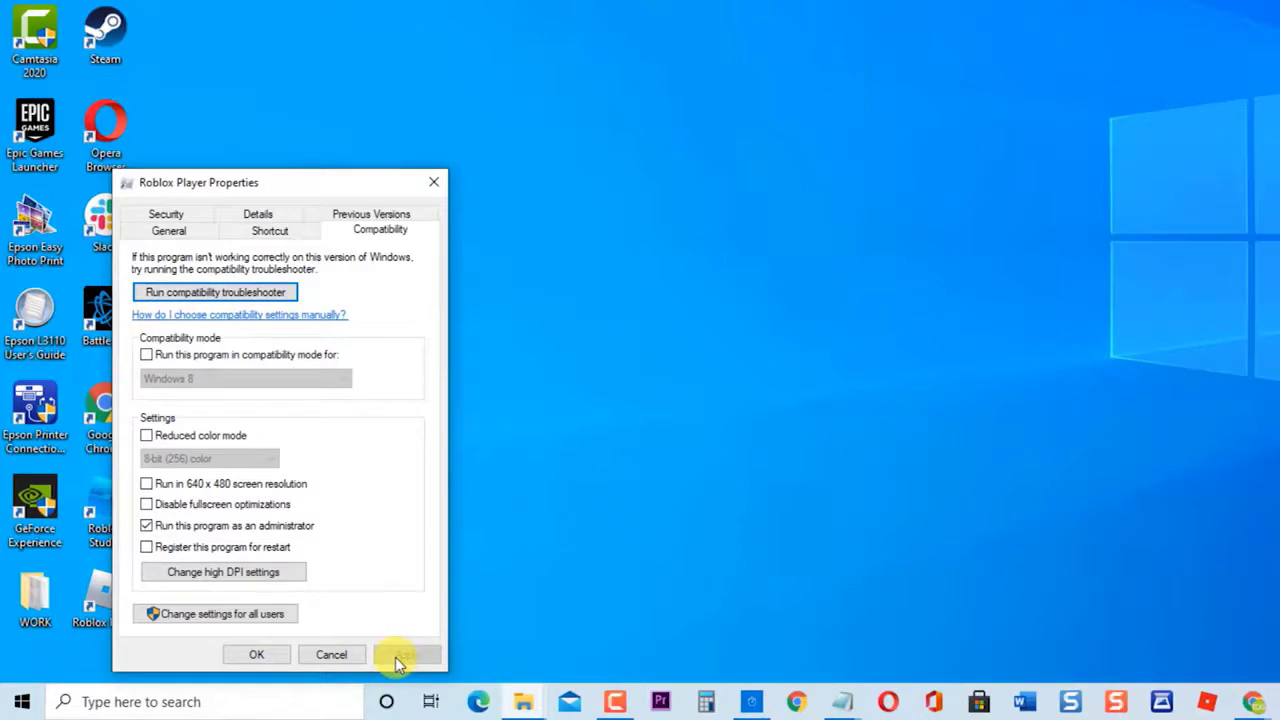
{"action": "left_click", "coordinate": [256, 655]}
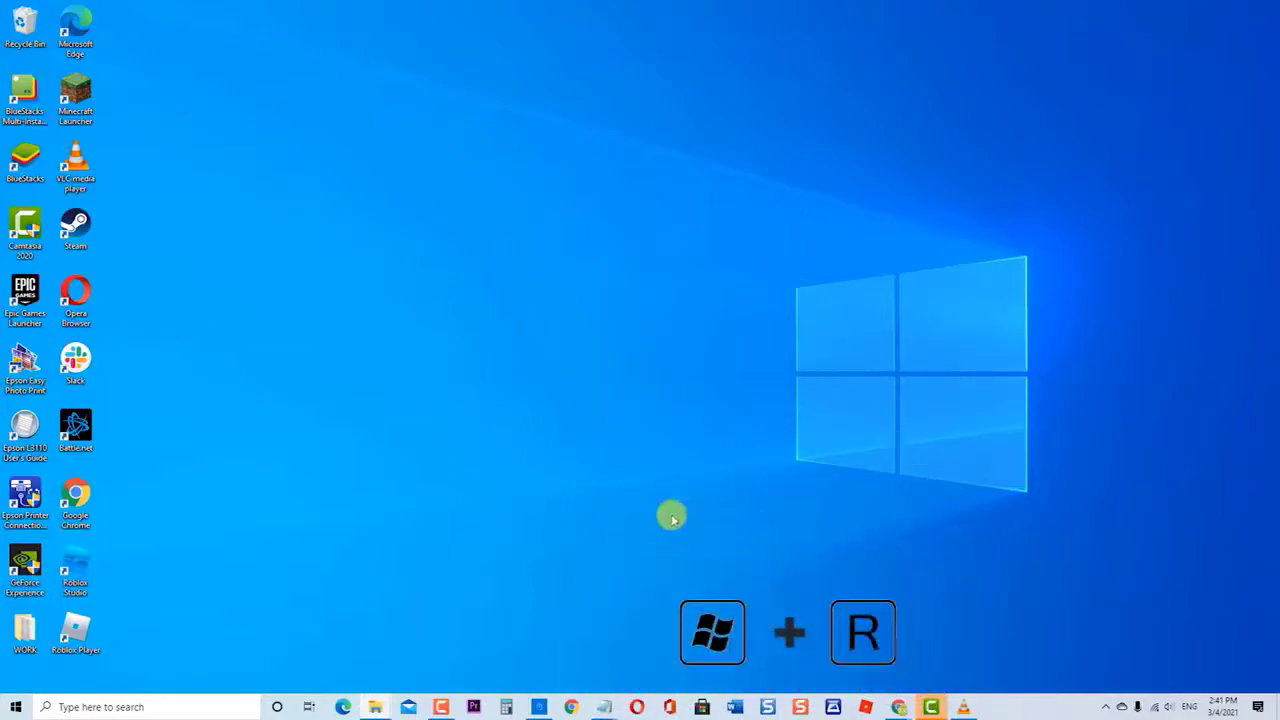
Launch Control Panel by running 'control panel' from the Run box, and centre its window
{"action": "key", "text": "super+r"}
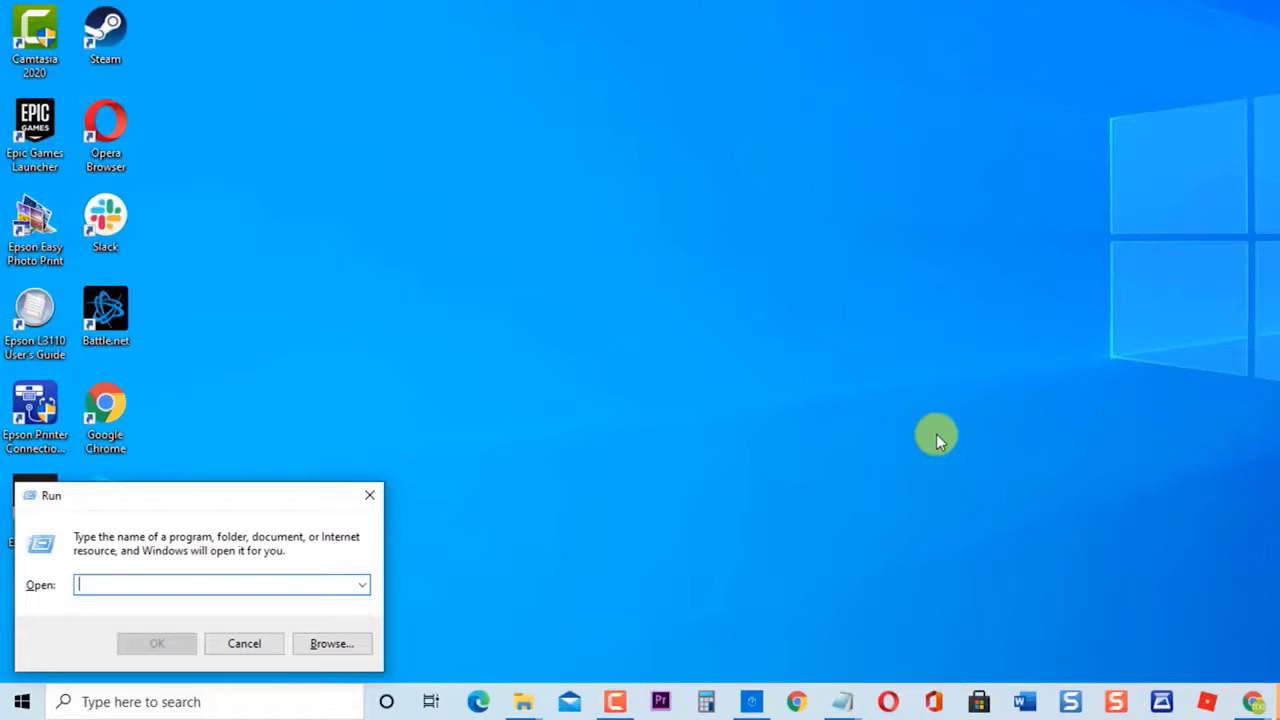
{"action": "type", "text": "control panel"}
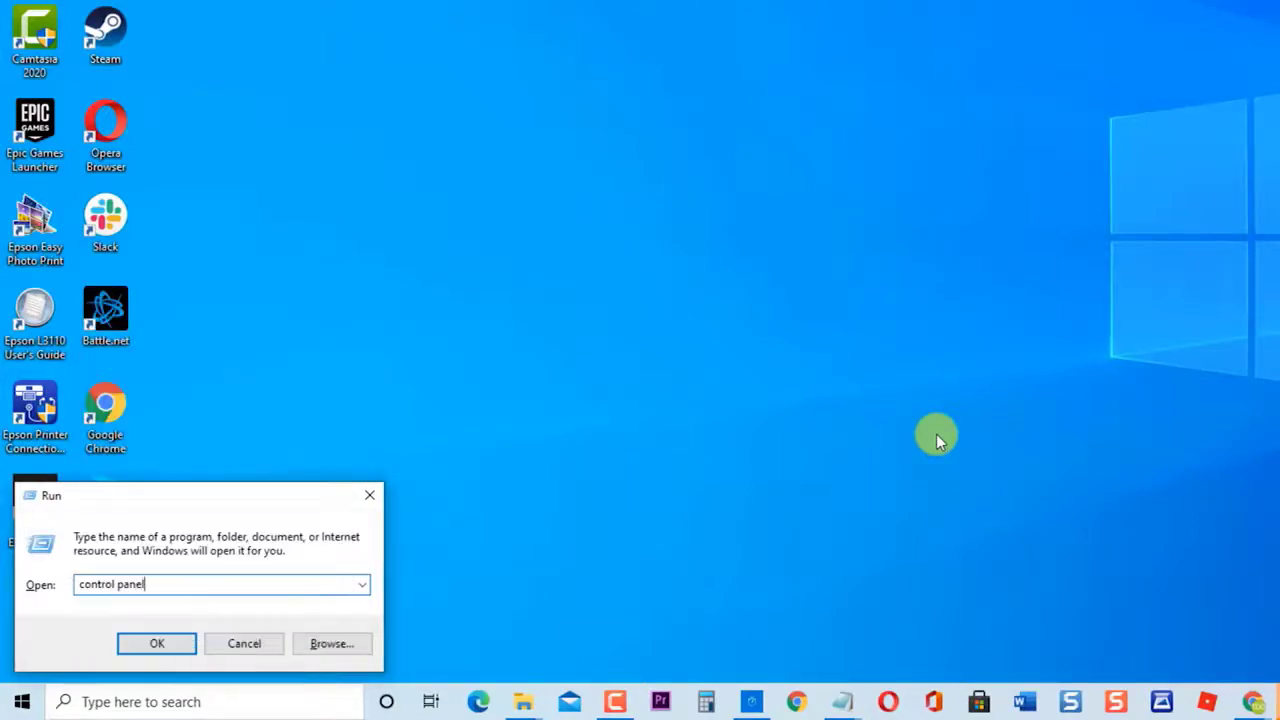
{"action": "left_click", "coordinate": [150, 643]}
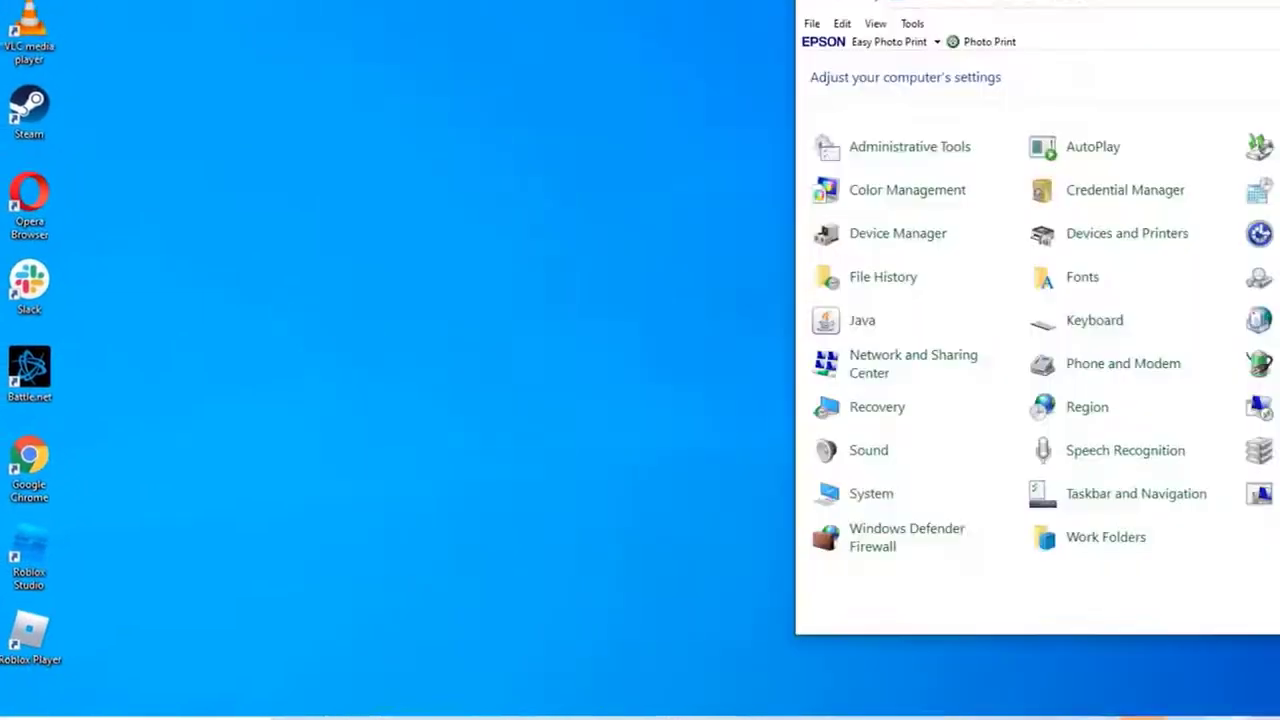
{"action": "left_click_drag", "start_coordinate": [1150, 12], "coordinate": [487, 42]}
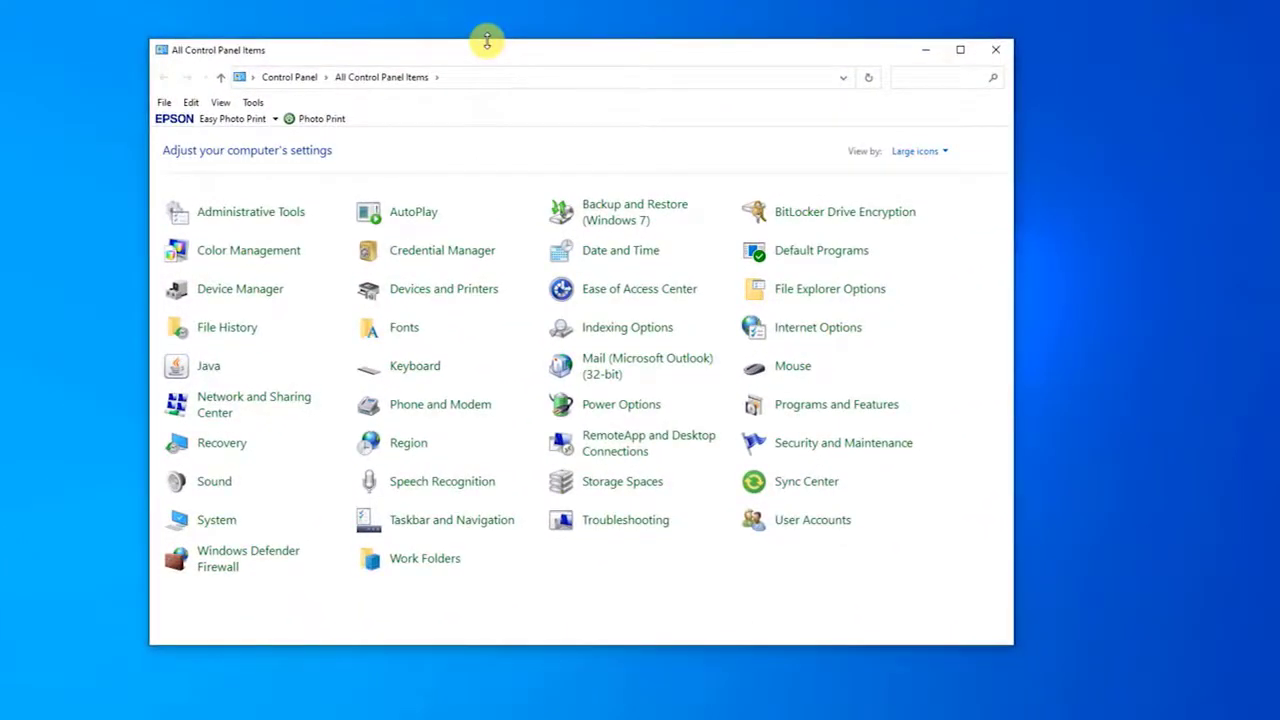
Keep View by on Large icons and open Windows Defender Firewall
{"action": "left_click", "coordinate": [940, 152]}
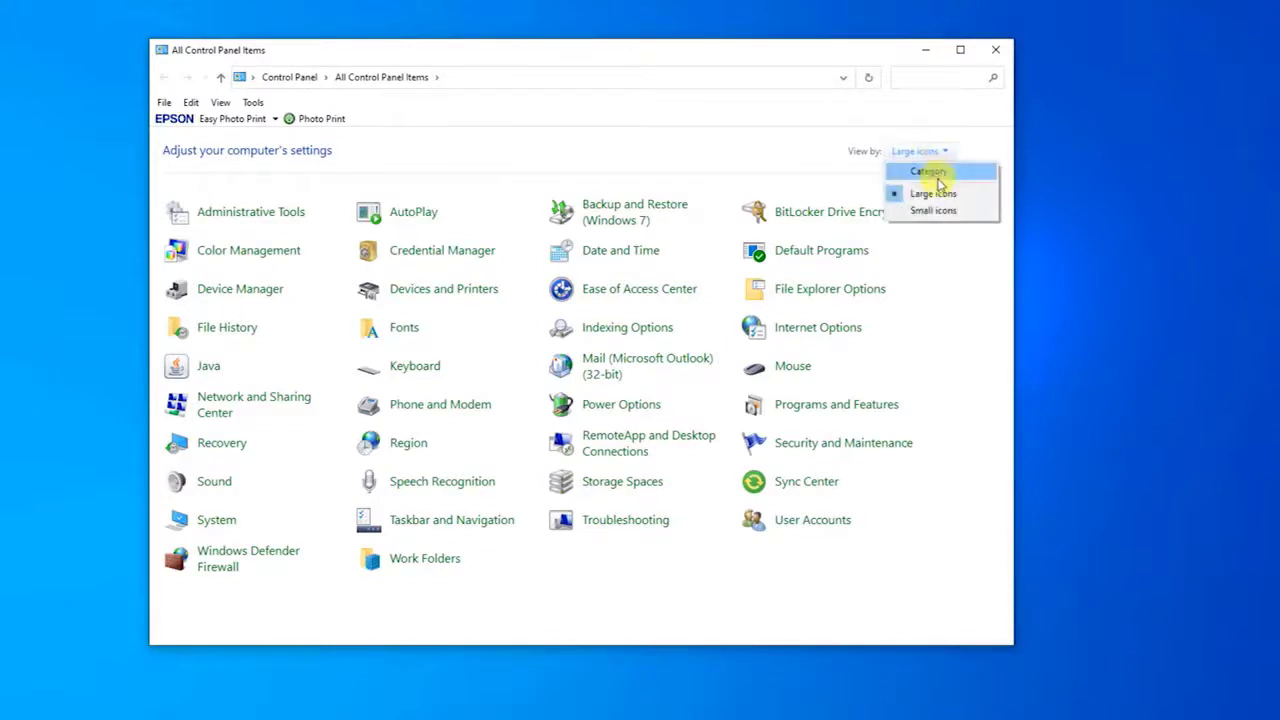
{"action": "left_click", "coordinate": [938, 195]}
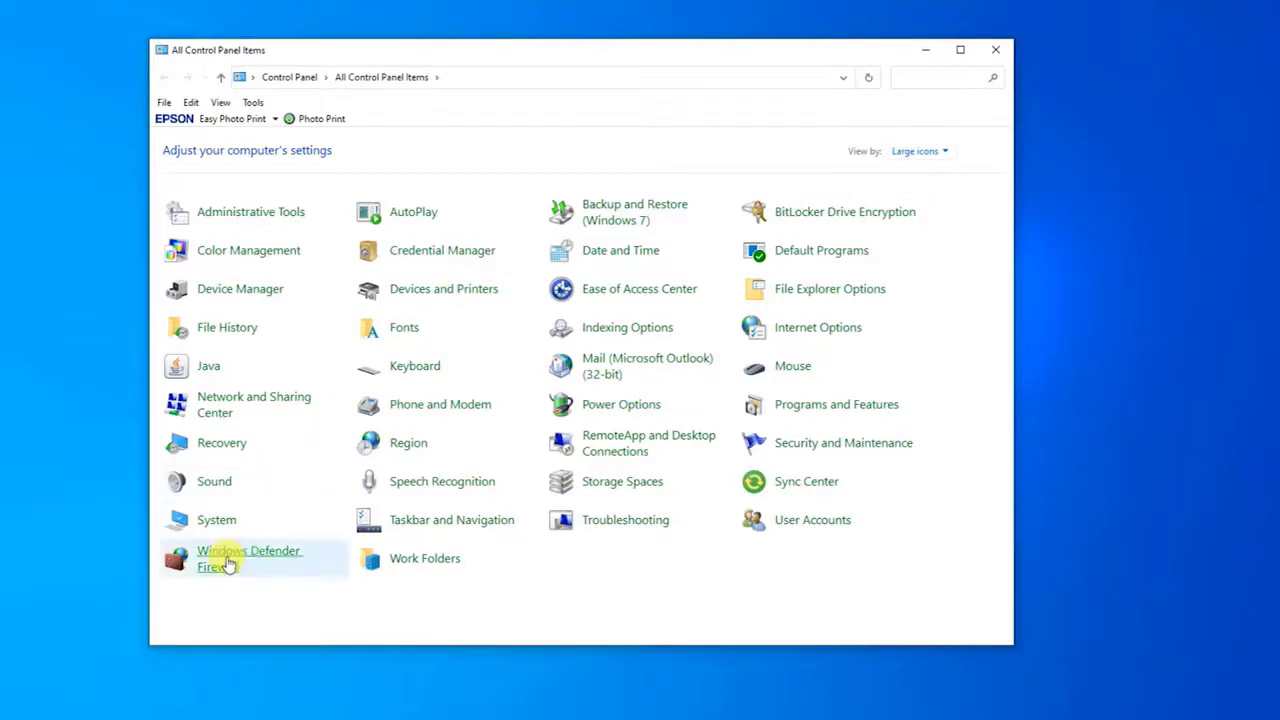
{"action": "left_click", "coordinate": [228, 563]}
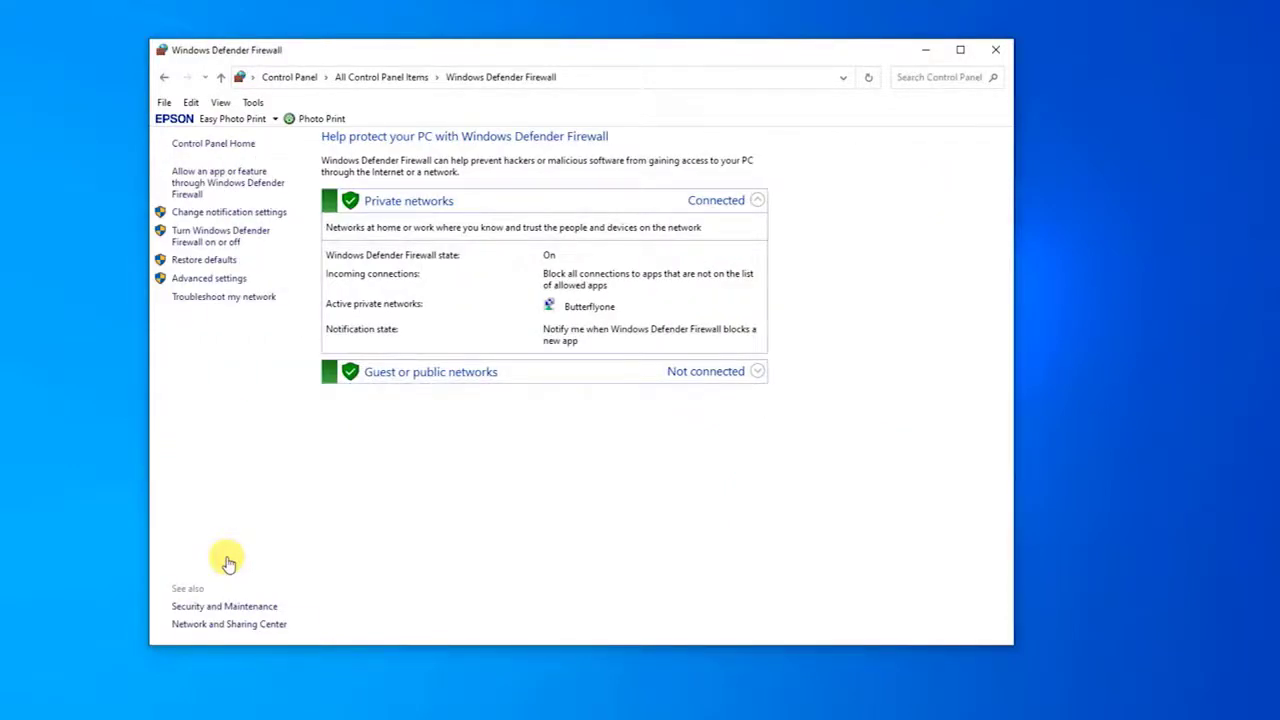
Check ROBLOX's Private and Public allowed-app boxes, cancel adding another app, and confirm with OK
{"action": "left_click", "coordinate": [250, 183]}
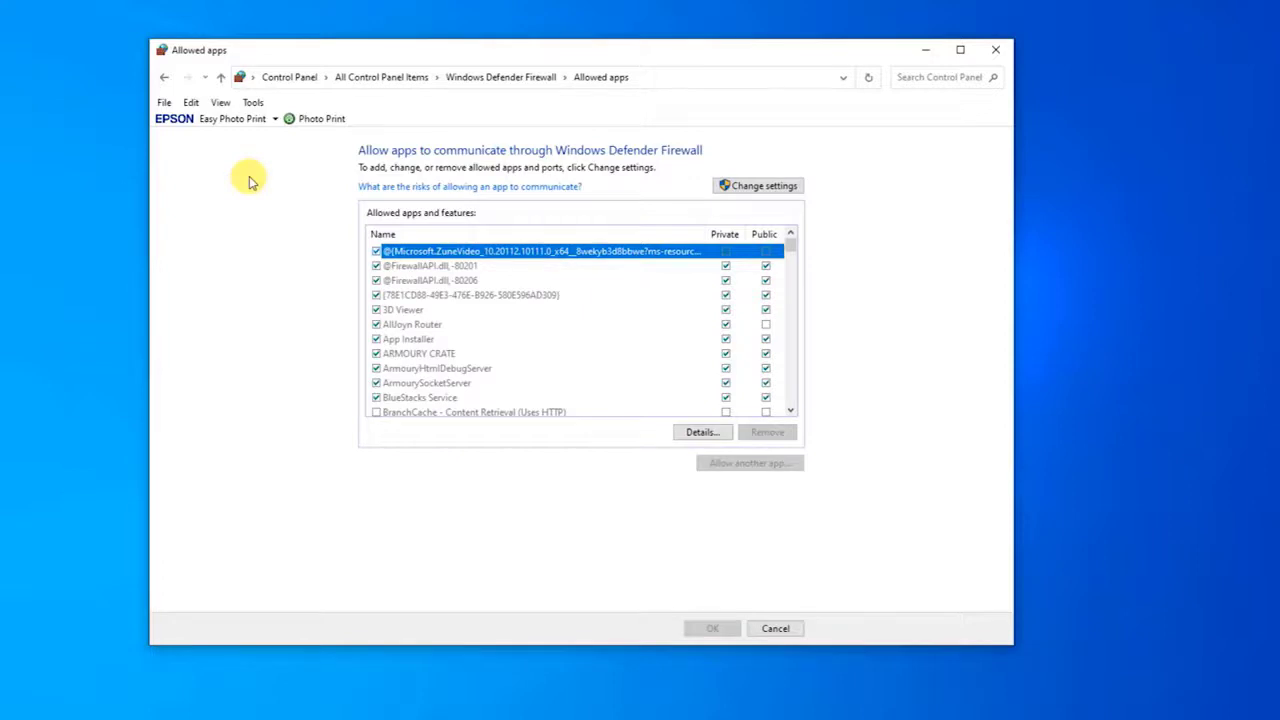
{"action": "left_click", "coordinate": [757, 189]}
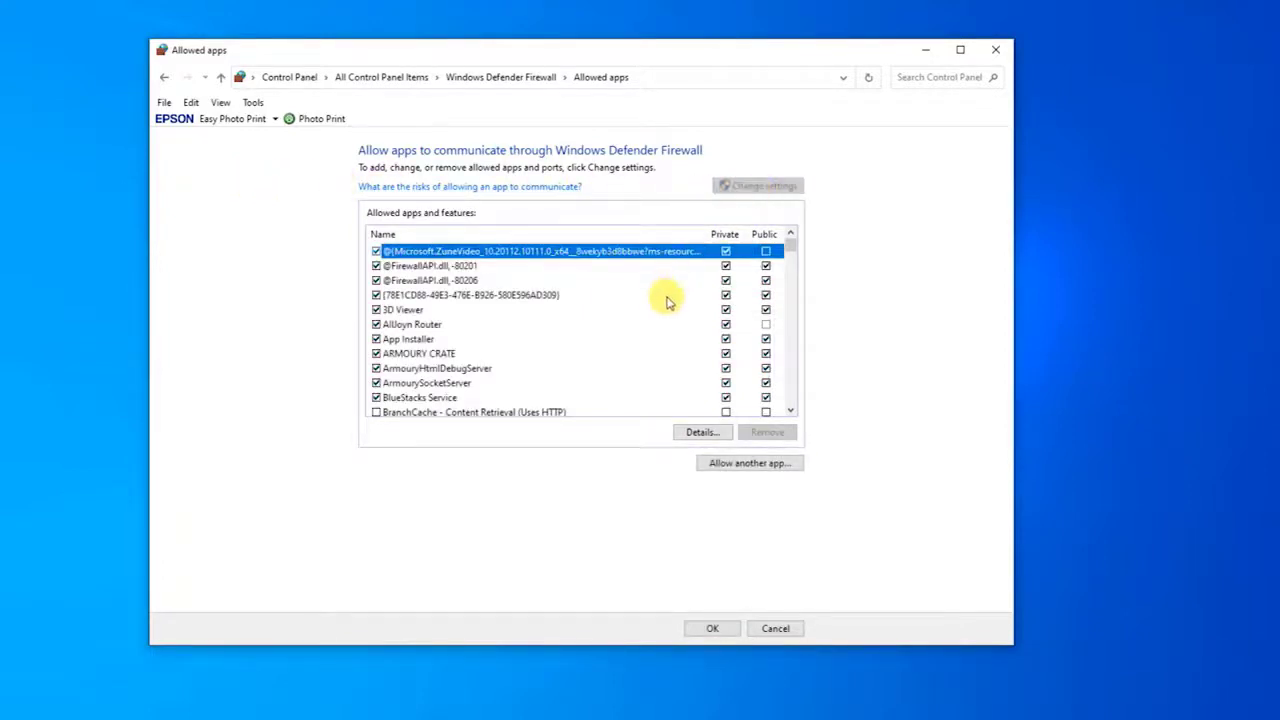
{"action": "scroll", "coordinate": [657, 349], "scroll_direction": "down", "scroll_amount": 15}
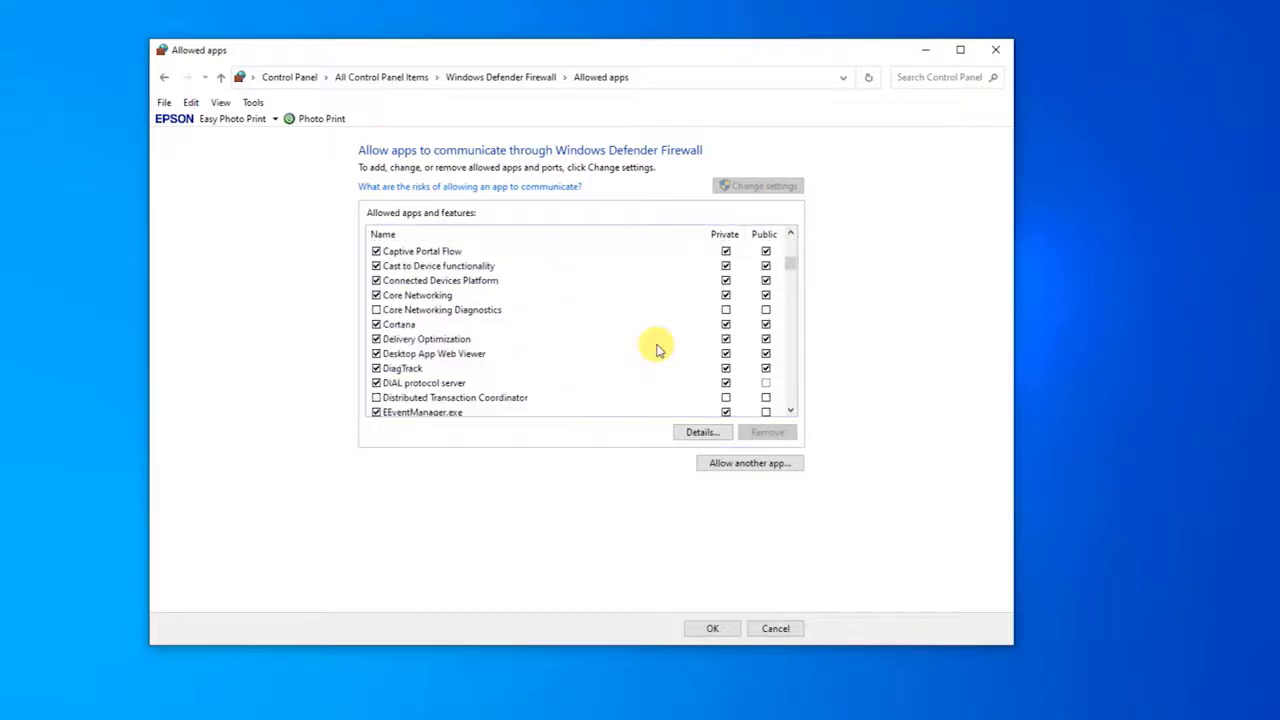
{"action": "scroll", "coordinate": [657, 349], "scroll_direction": "down", "scroll_amount": 12}
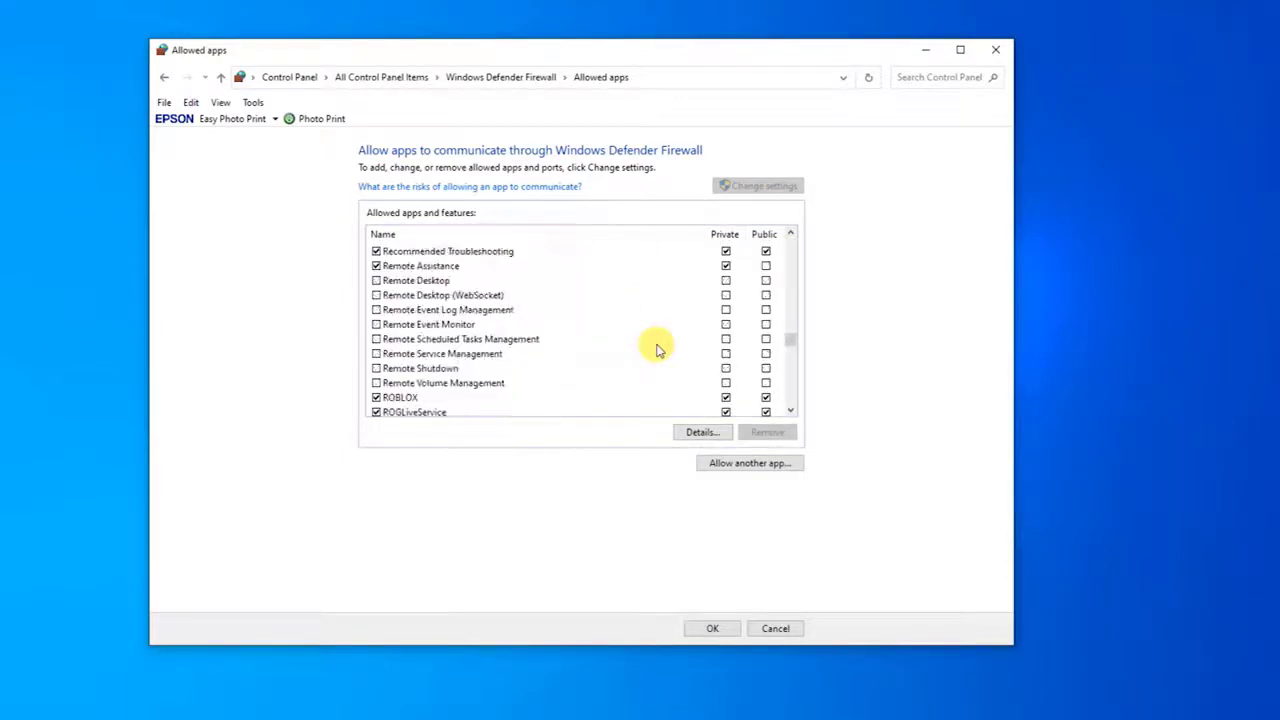
{"action": "double_click", "coordinate": [400, 354]}
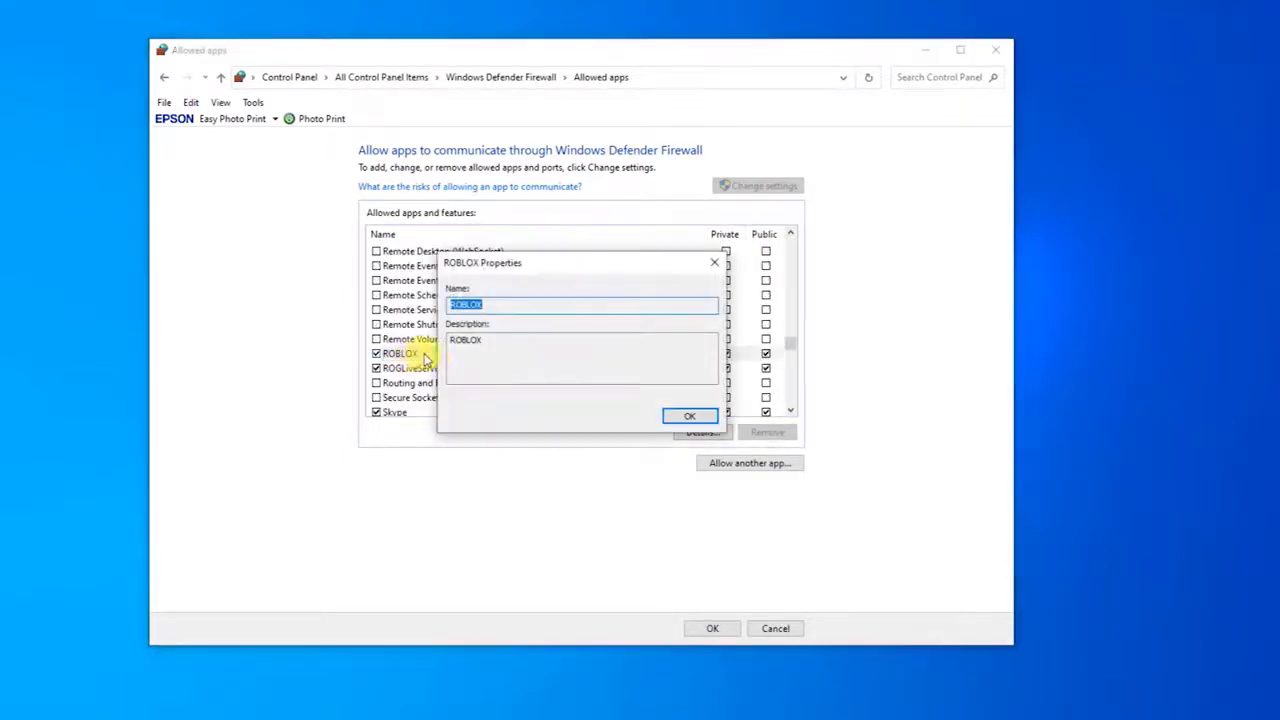
{"action": "left_click", "coordinate": [688, 418]}
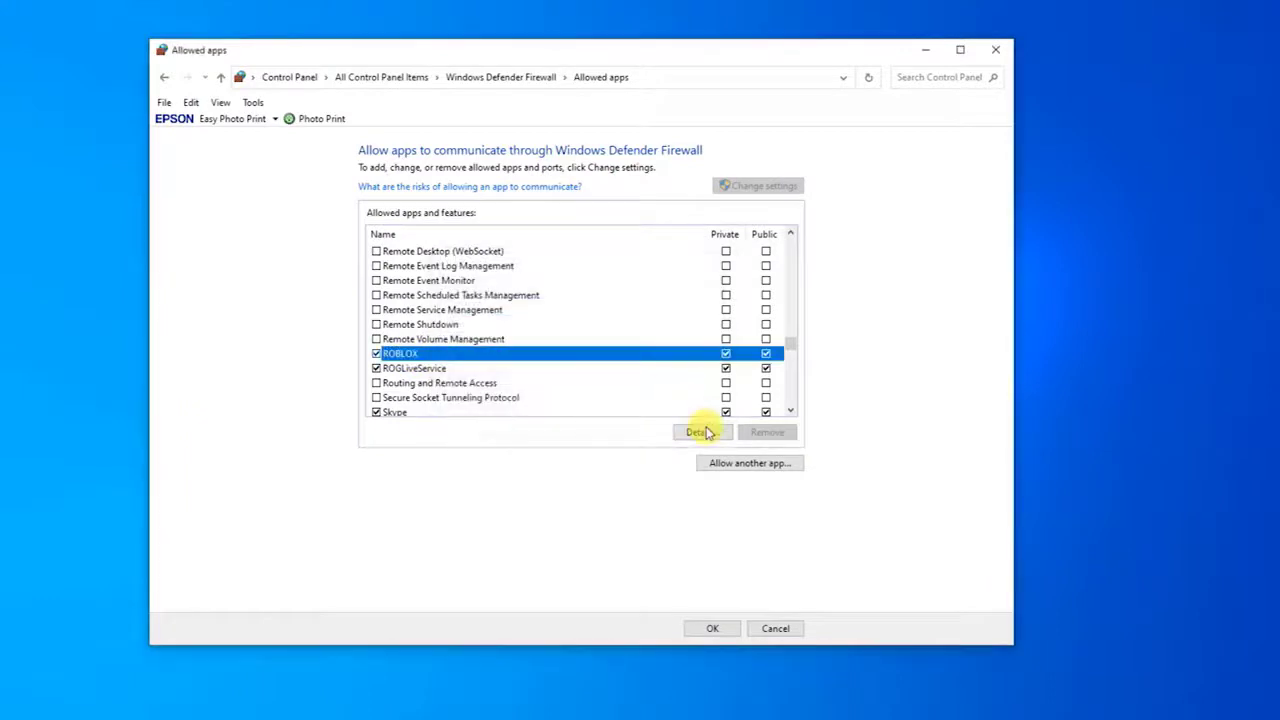
{"action": "left_click", "coordinate": [743, 466]}
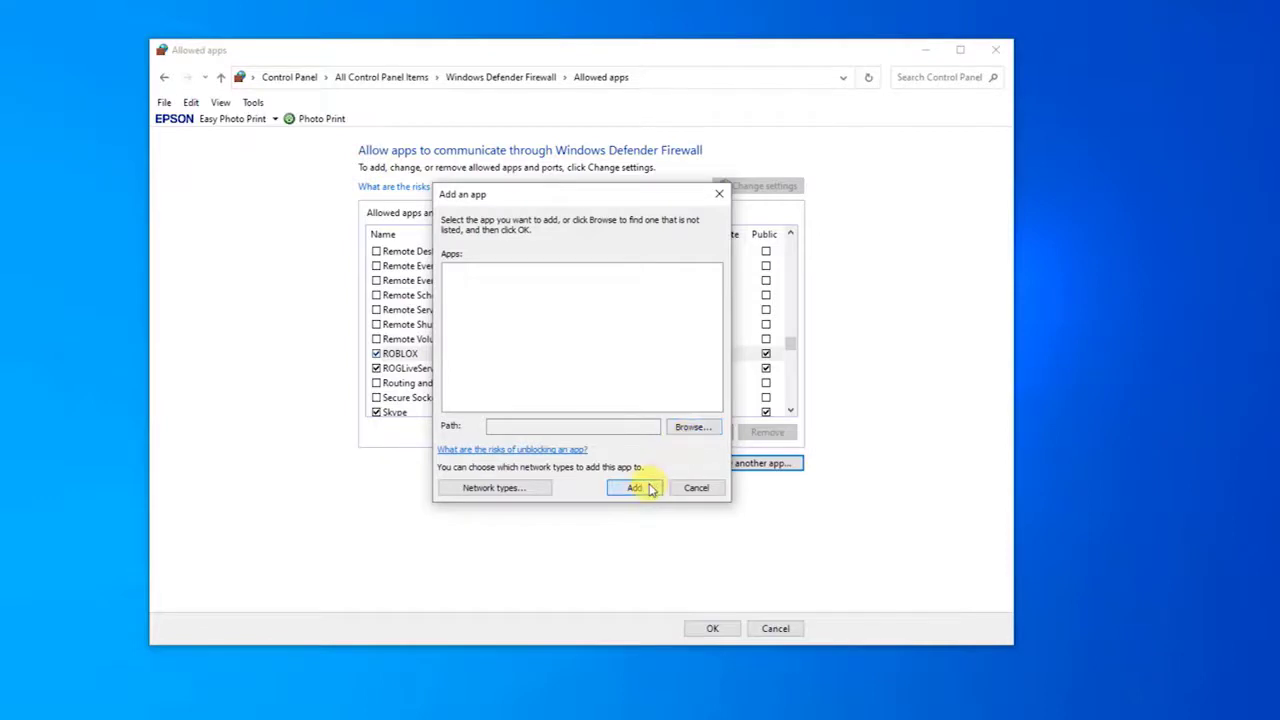
{"action": "left_click", "coordinate": [719, 195]}
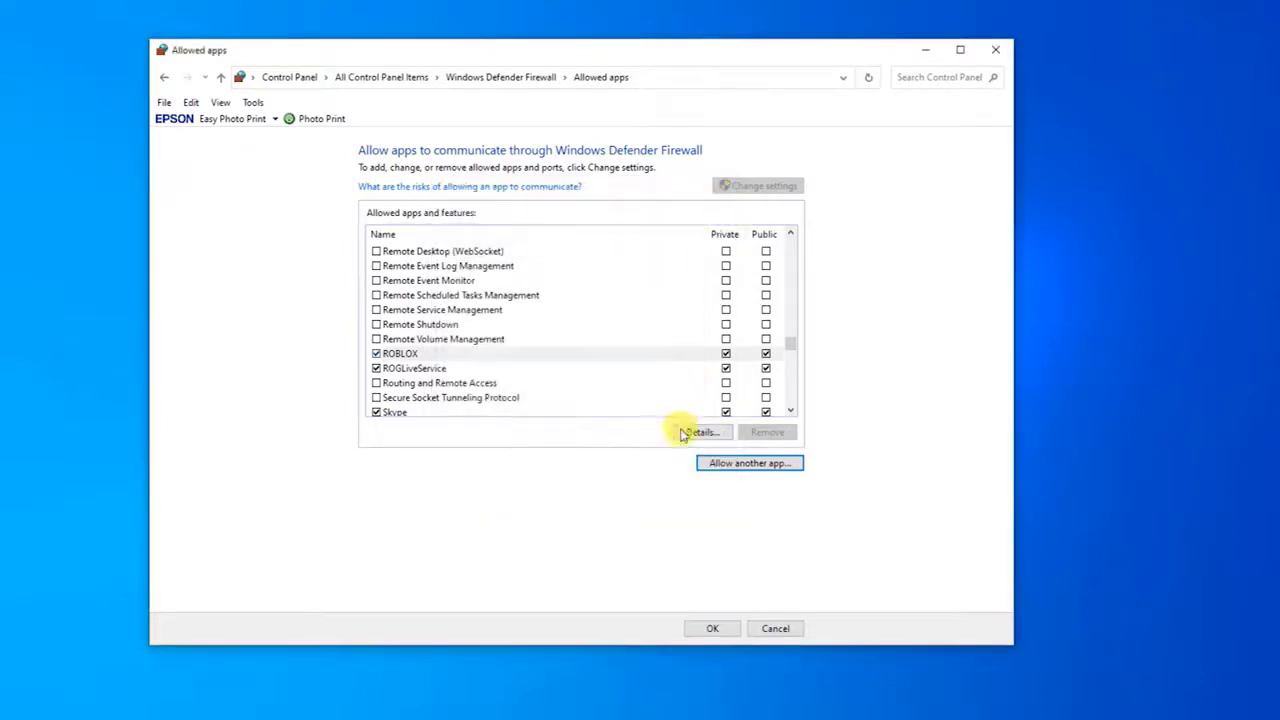
{"action": "left_click", "coordinate": [724, 628]}
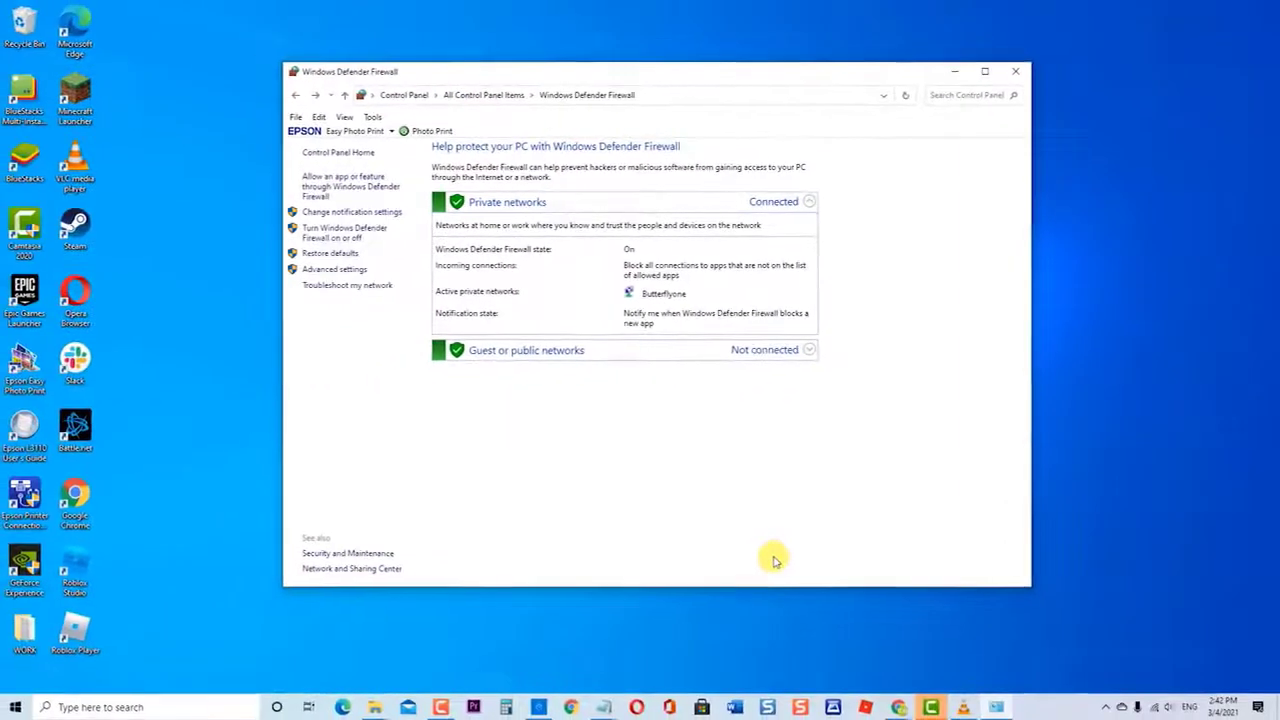
Close the firewall window and open Windows Settings from the Start menu
{"action": "left_click", "coordinate": [1015, 71]}
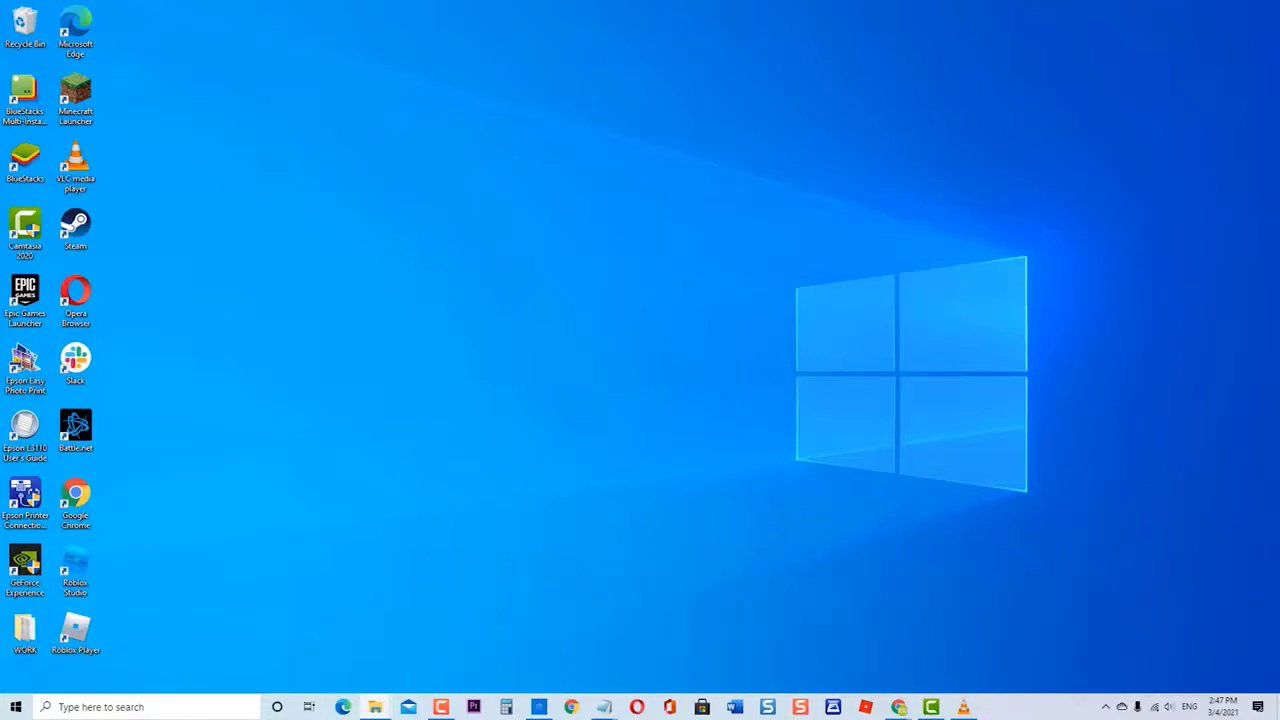
{"action": "left_click", "coordinate": [15, 706]}
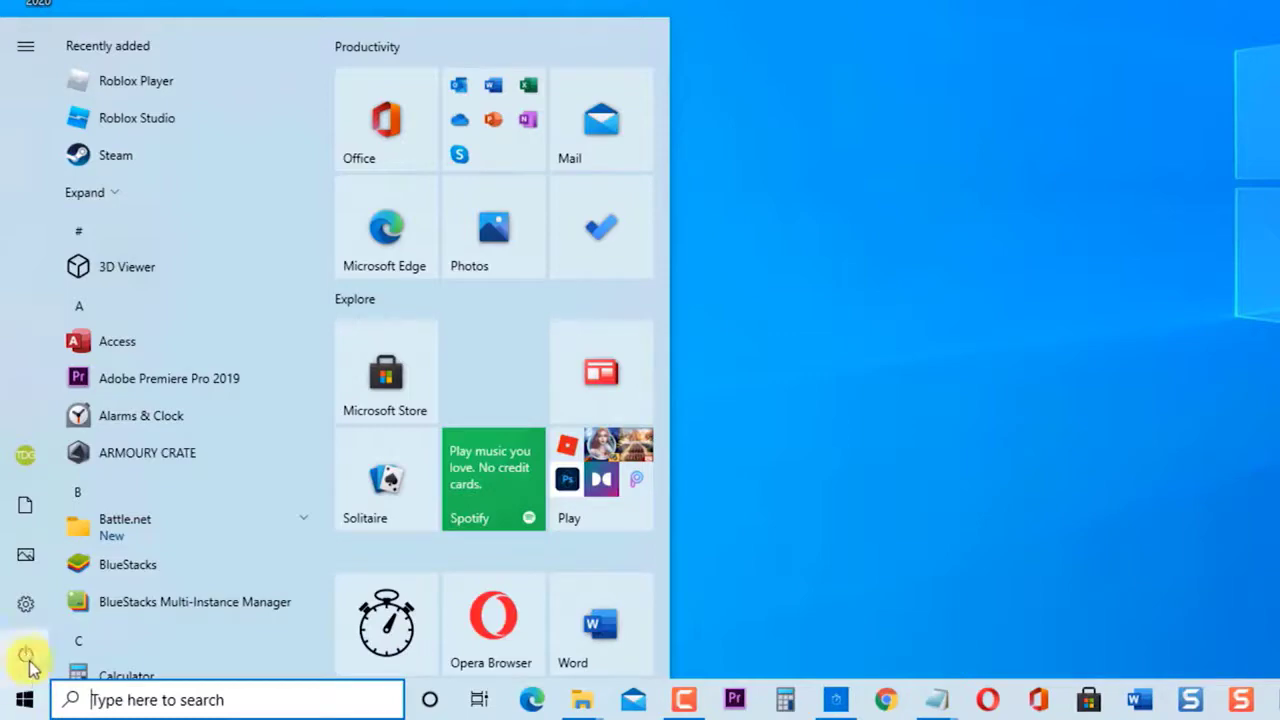
{"action": "left_click", "coordinate": [25, 604]}
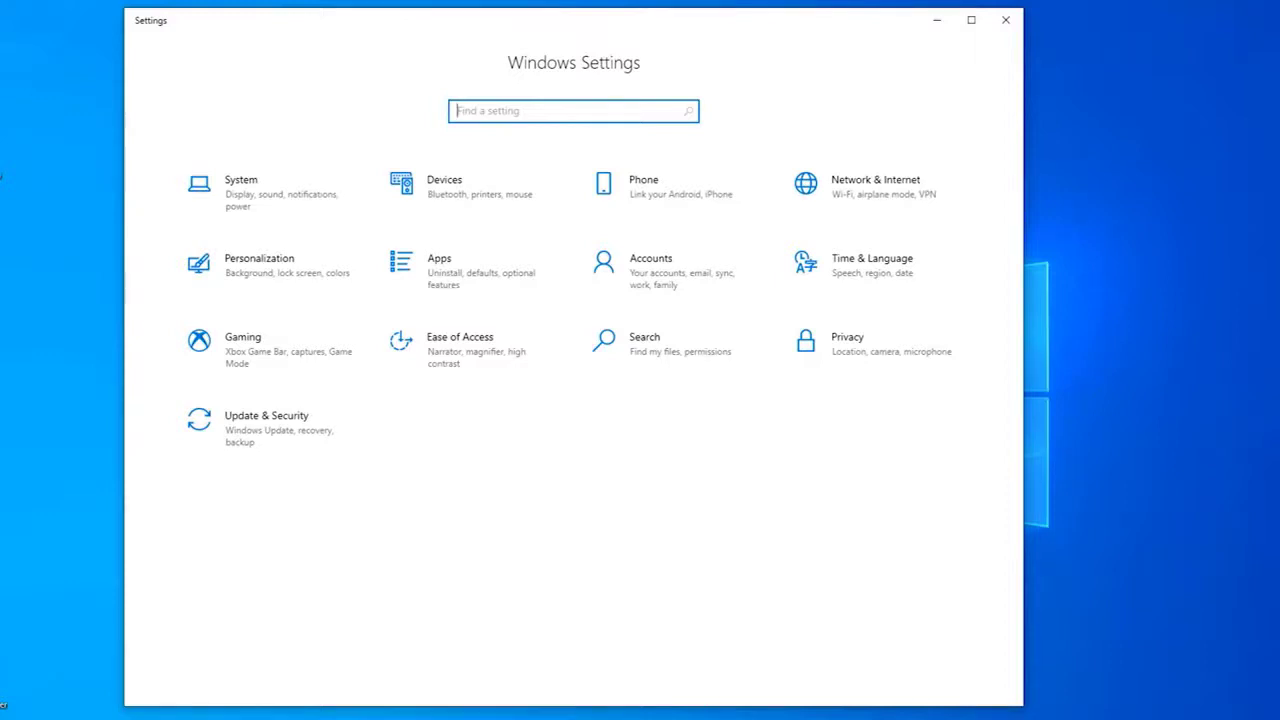
Run Check for updates under Update & Security so Windows reports up to date, then close Settings
{"action": "left_click", "coordinate": [229, 430]}
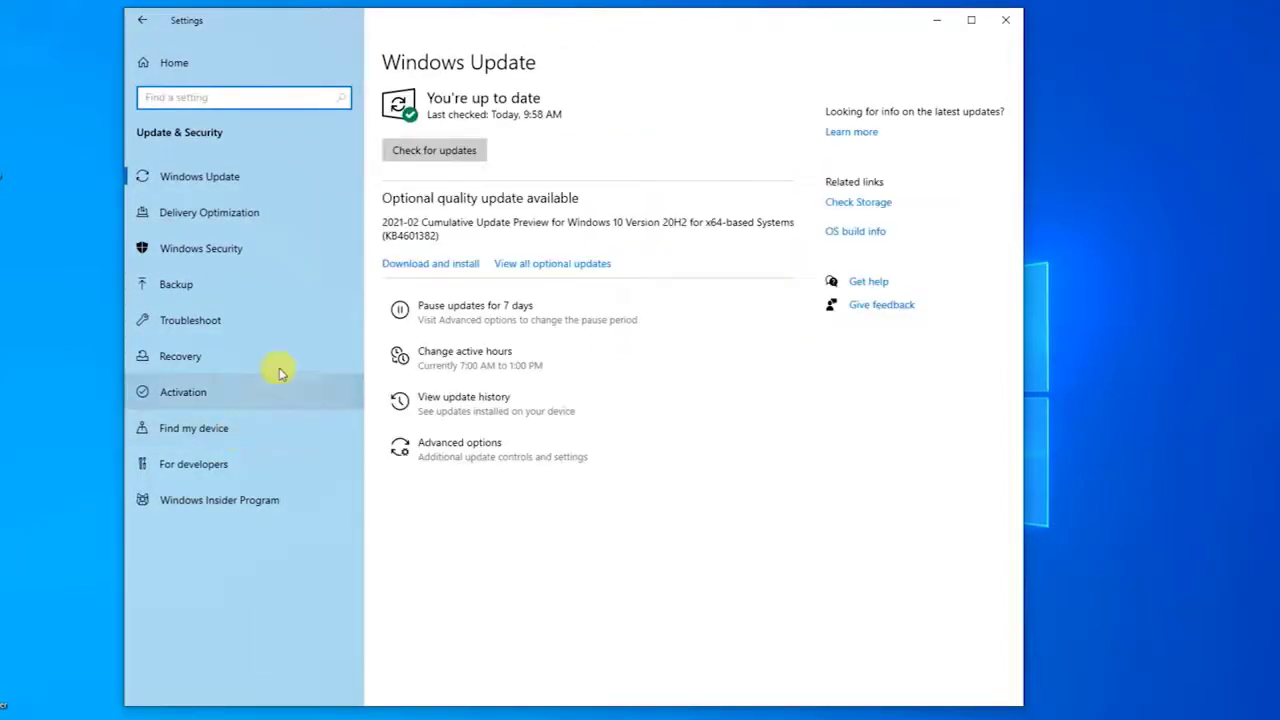
{"action": "left_click", "coordinate": [239, 182]}
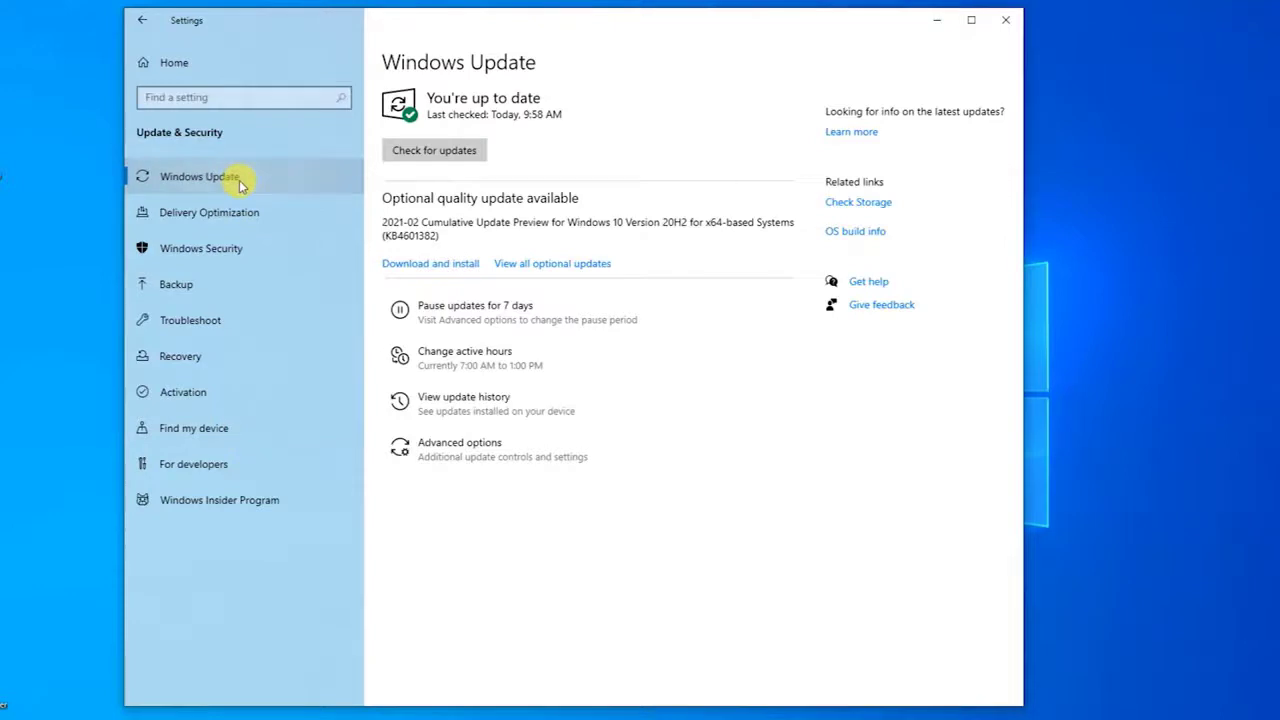
{"action": "left_click", "coordinate": [428, 149]}
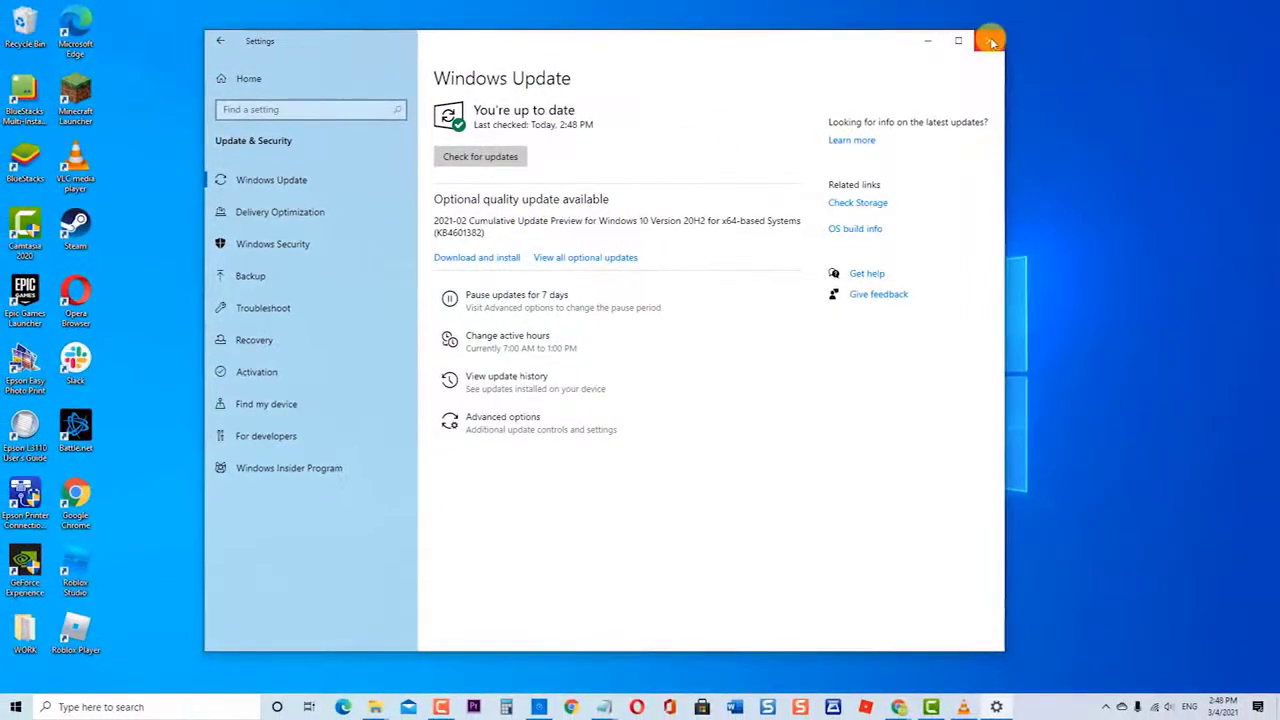
{"action": "left_click", "coordinate": [991, 42]}
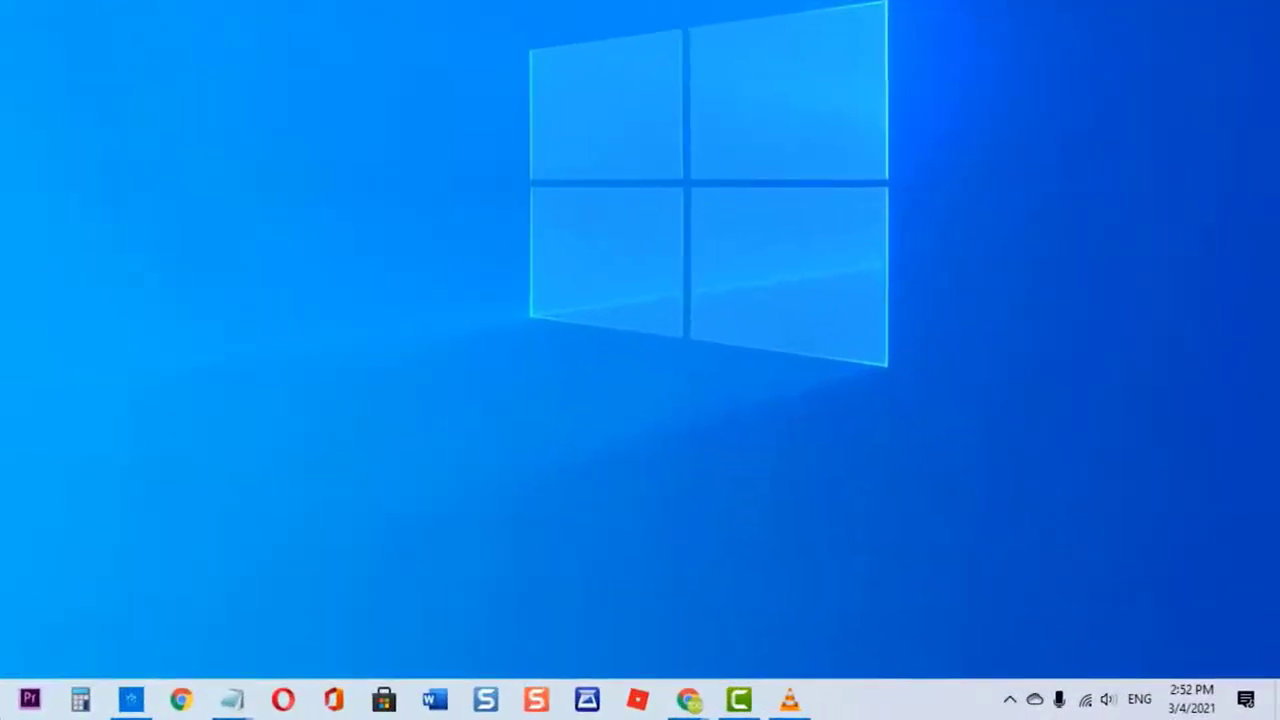
Re-enable Set time automatically, keep the time zone automatic, and sync the clock with time.windows.com
{"action": "right_click", "coordinate": [1175, 706]}
{"action": "left_click", "coordinate": [1153, 176]}
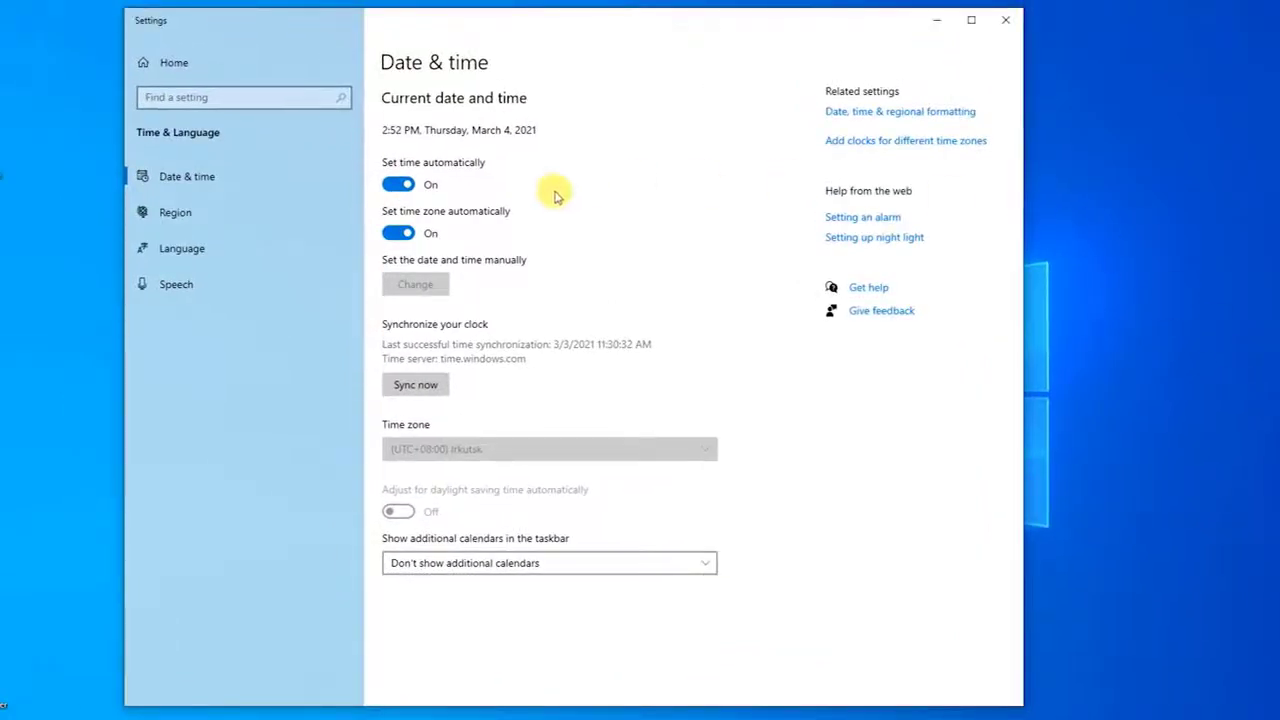
{"action": "left_click", "coordinate": [400, 186]}
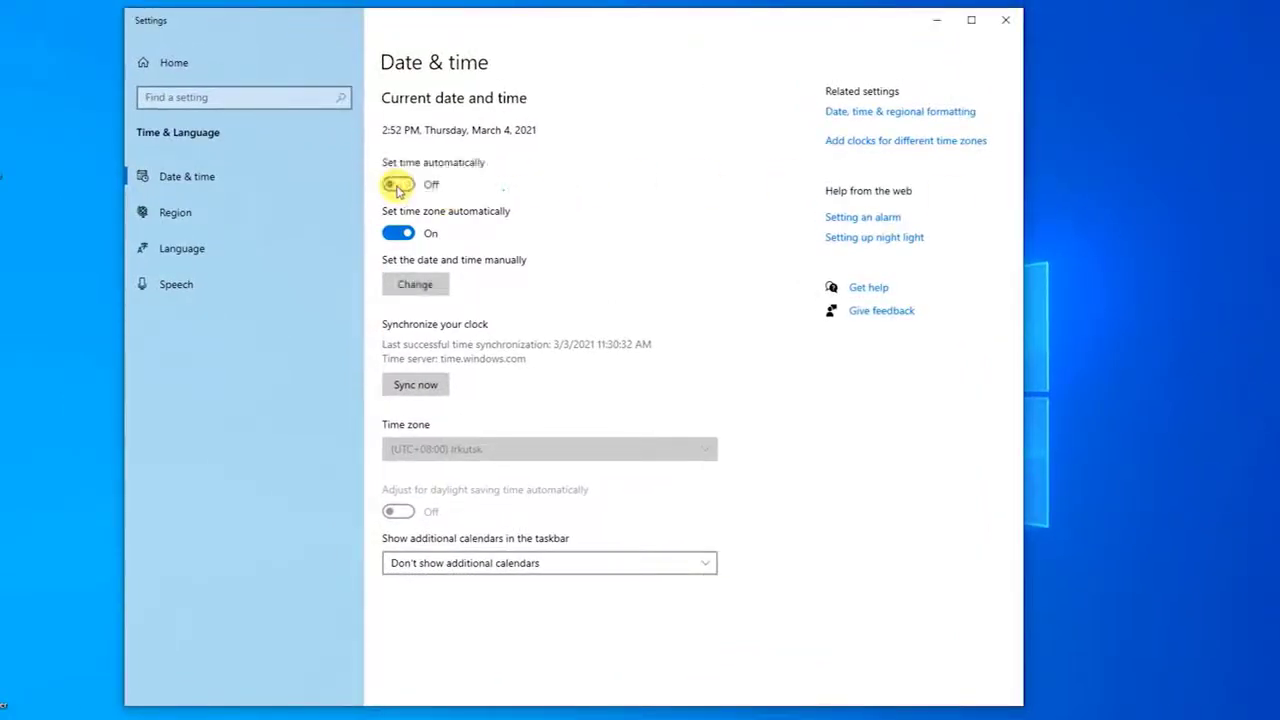
{"action": "left_click", "coordinate": [399, 186]}
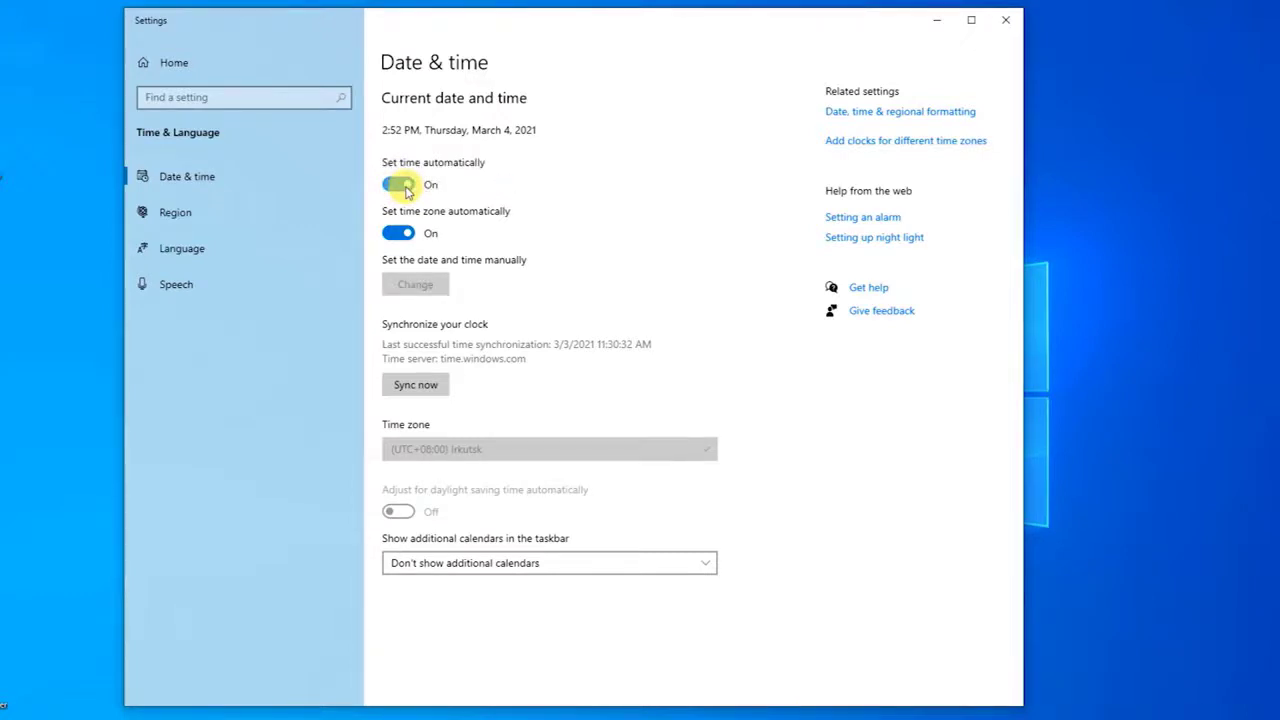
{"action": "left_click", "coordinate": [408, 236]}
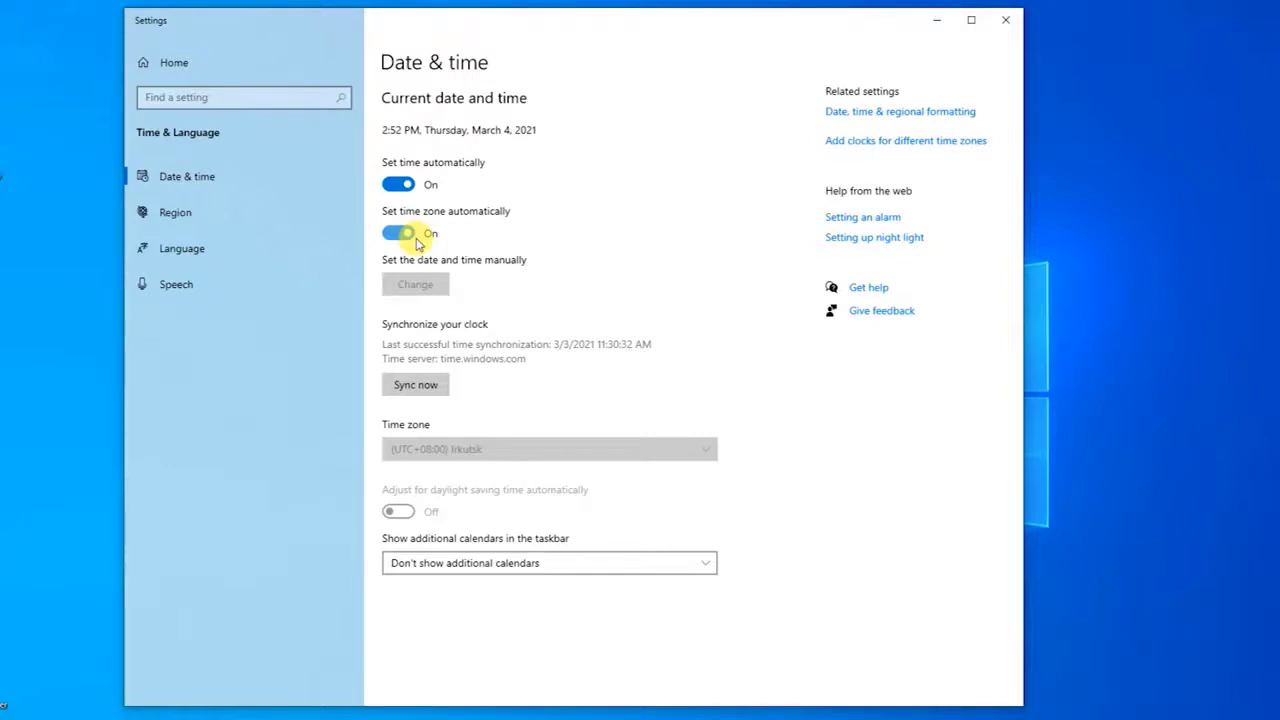
{"action": "left_click", "coordinate": [421, 386]}
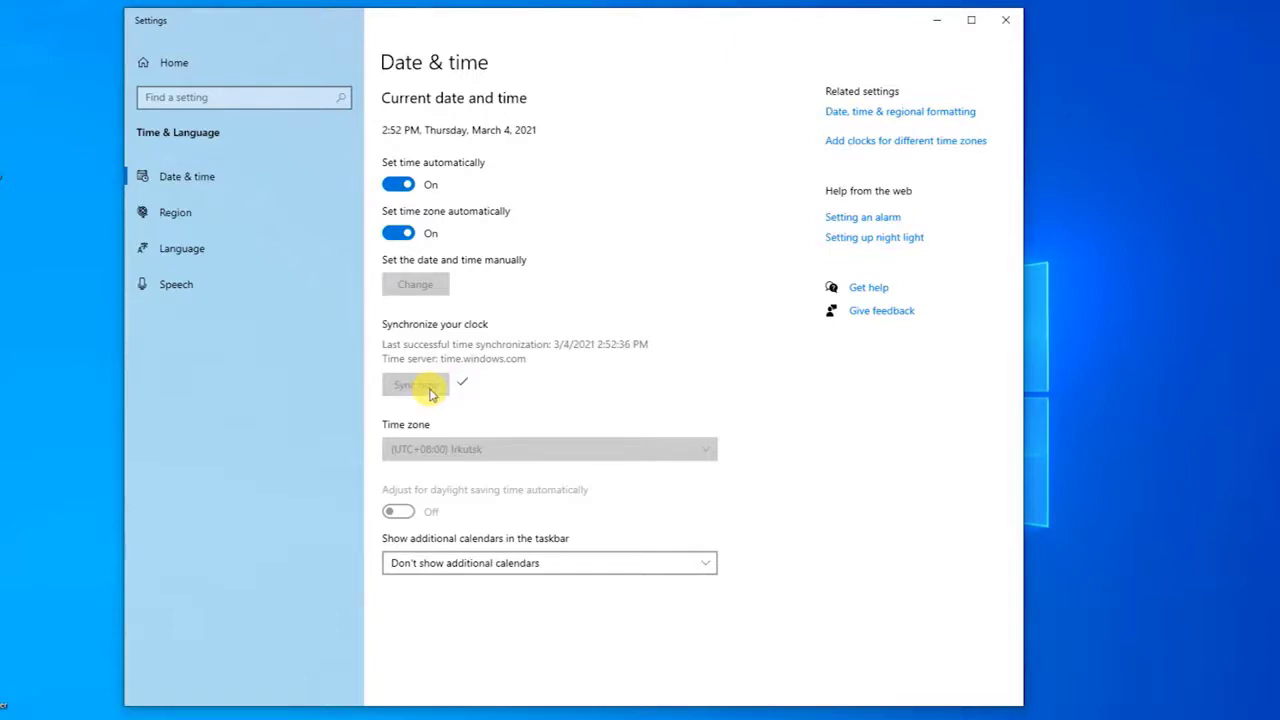
{"action": "left_click", "coordinate": [1006, 20]}
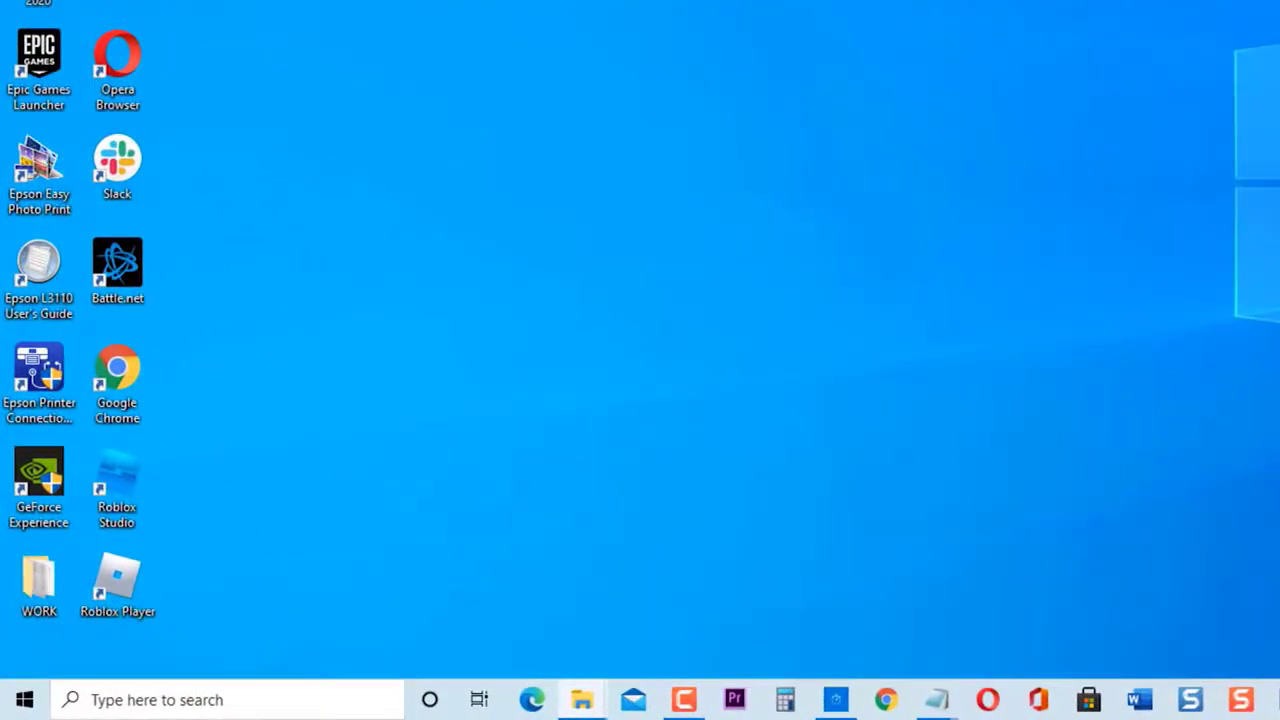
Search 'internet options' and open Internet Properties on its Advanced tab
{"action": "left_click", "coordinate": [286, 694]}
{"action": "type", "text": "in"}
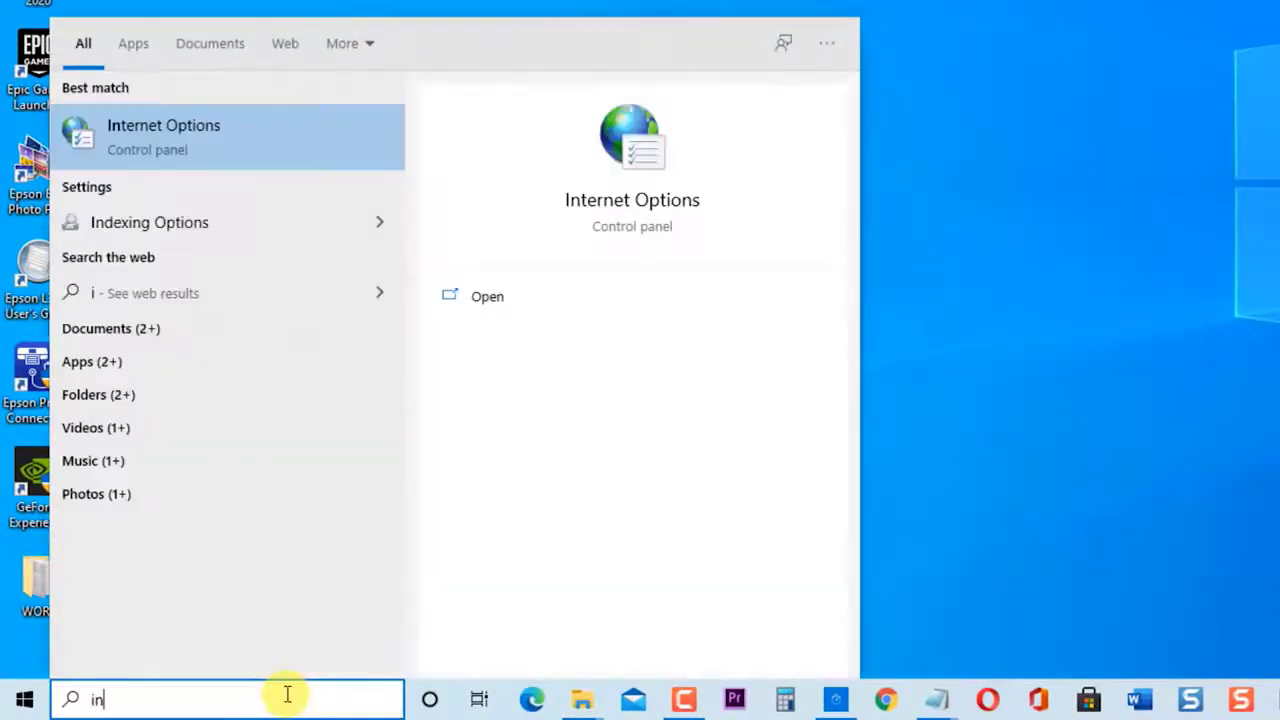
{"action": "type", "text": "ternet options"}
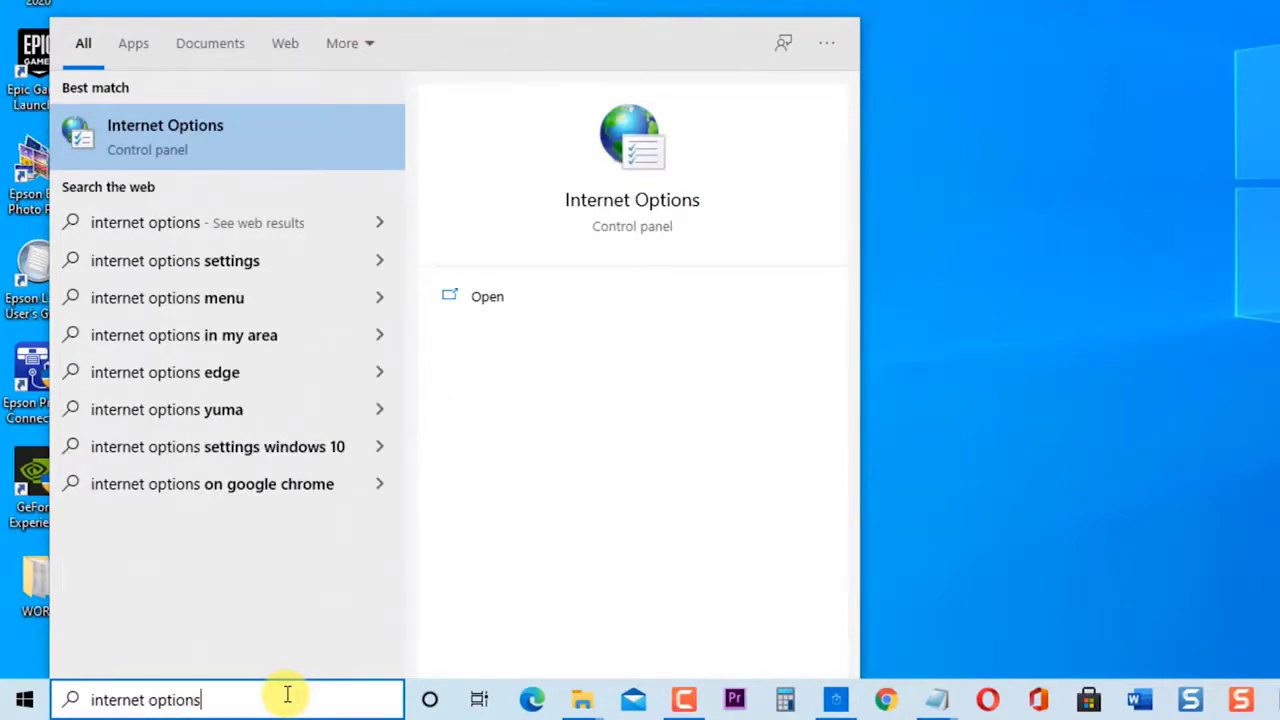
{"action": "left_click", "coordinate": [233, 132]}
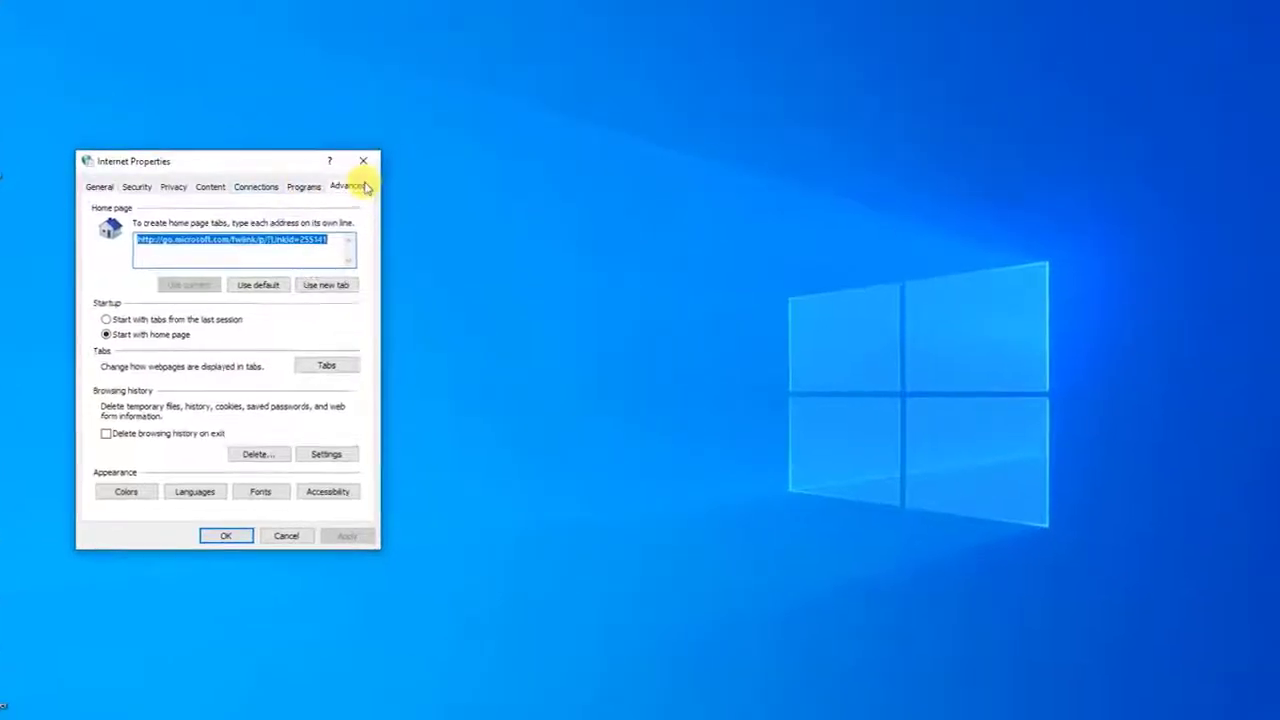
{"action": "left_click", "coordinate": [352, 186]}
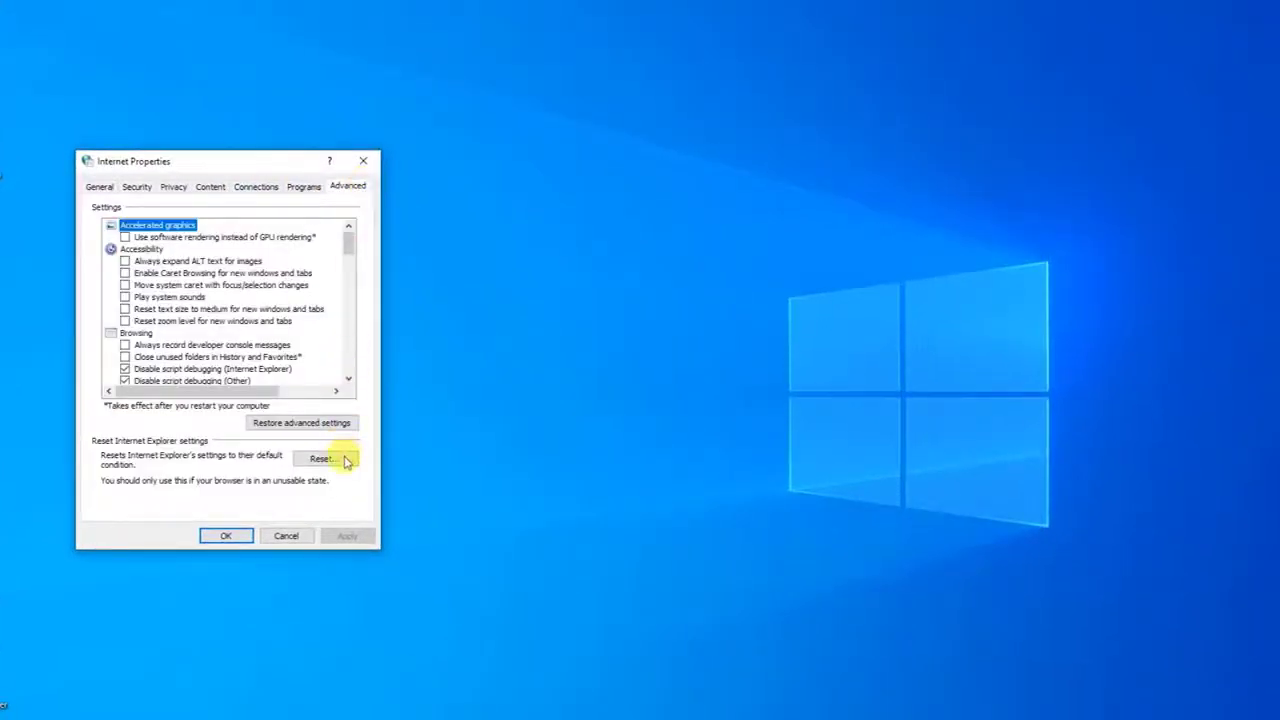
{"action": "left_click", "coordinate": [345, 459]}
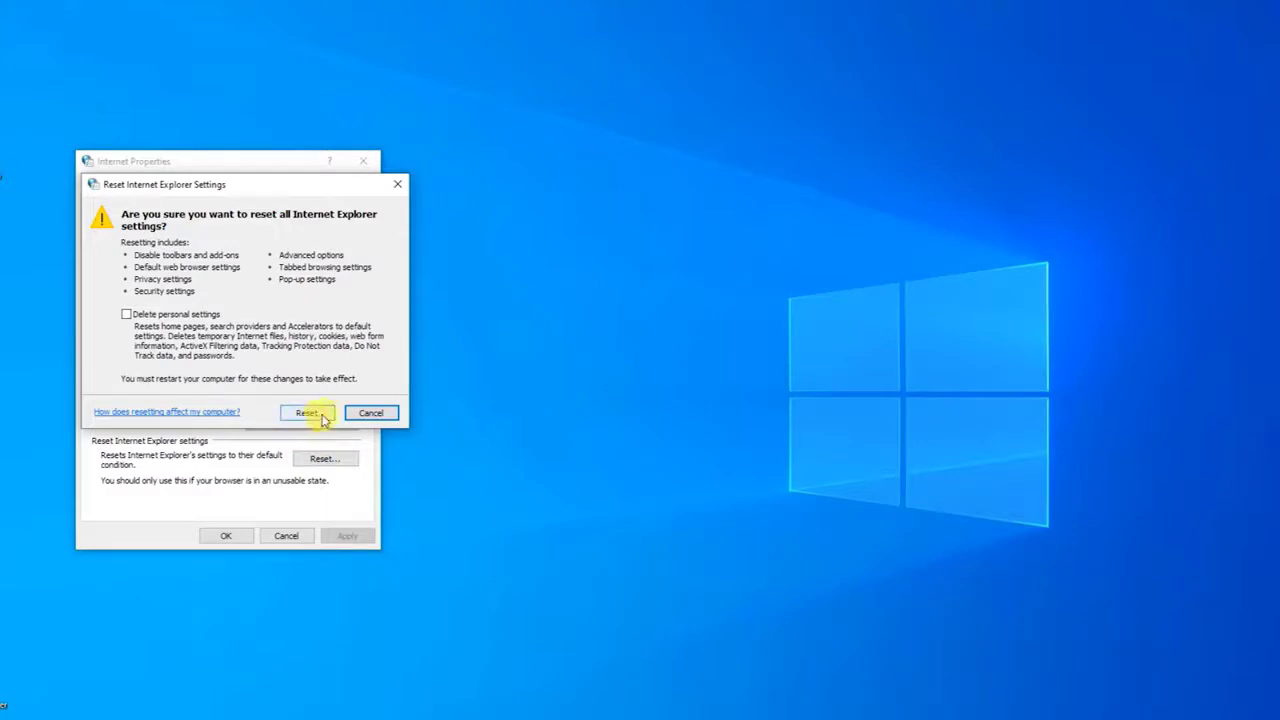
{"action": "left_click", "coordinate": [397, 184]}
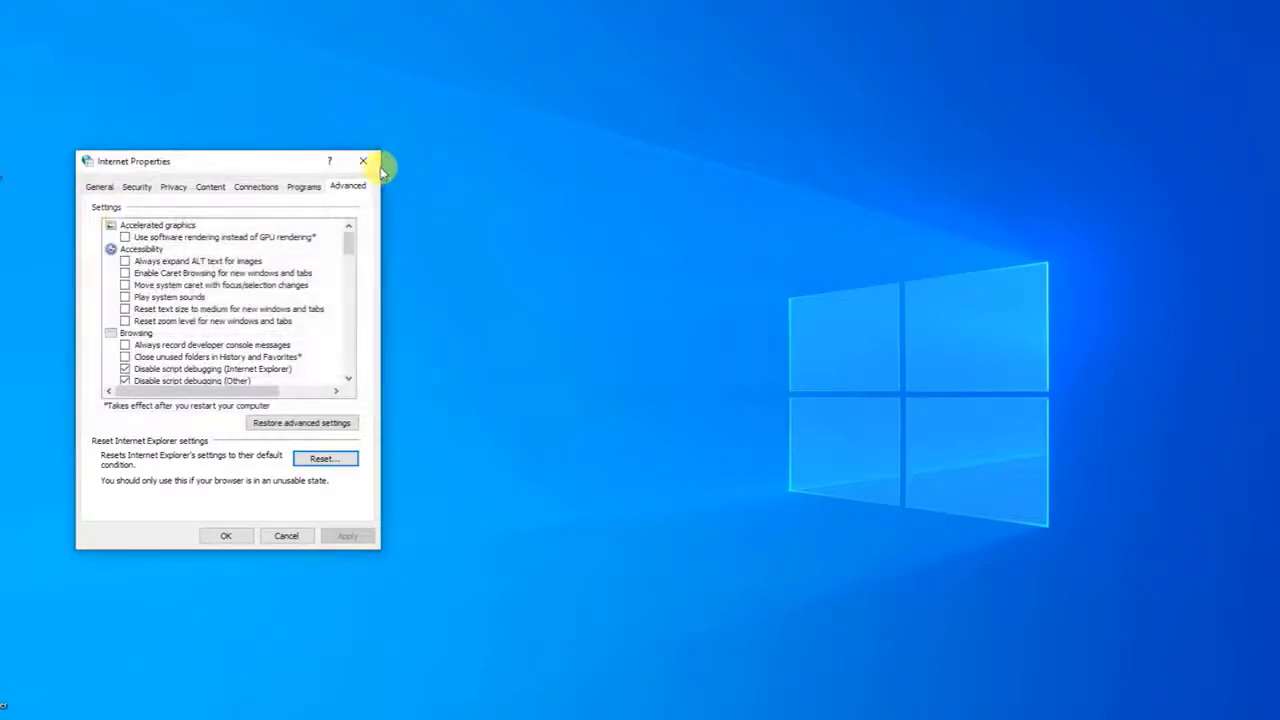